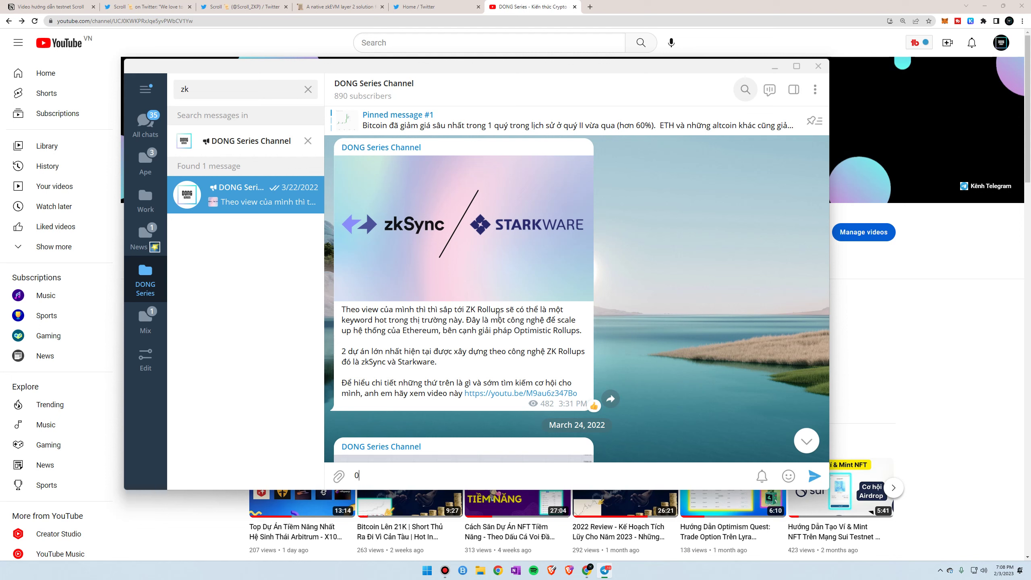
Clear the stray character from the Telegram channel's message draft and switch to the YouTube channel page
key("BackSpace")
left_click(893, 315)
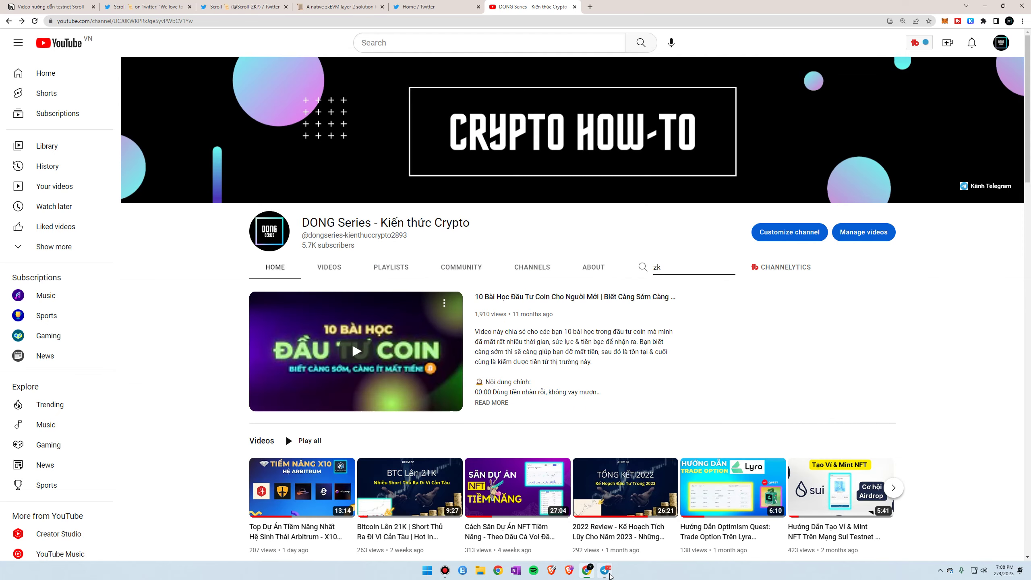
left_click(605, 570)
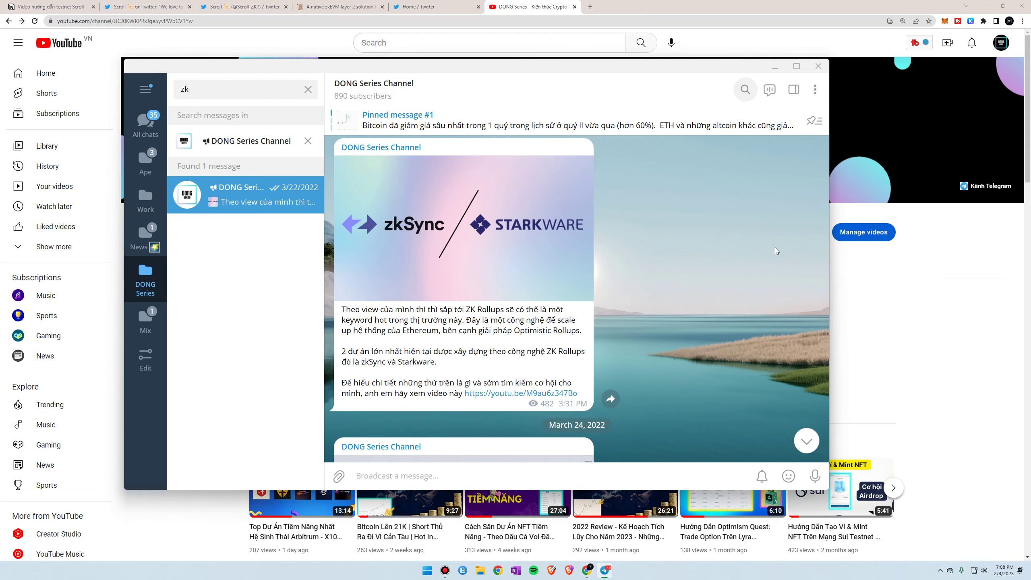
left_click(885, 305)
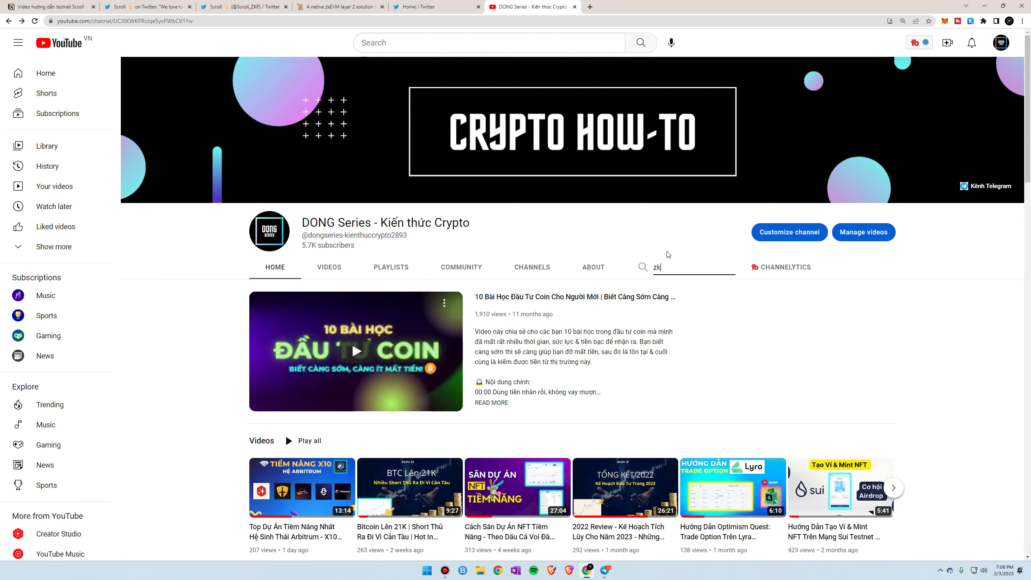
Search the YouTube channel's videos for "zk" and look through the ZK Rollups and zkSync results
left_click(642, 270)
scroll(618, 268, "down", 5)
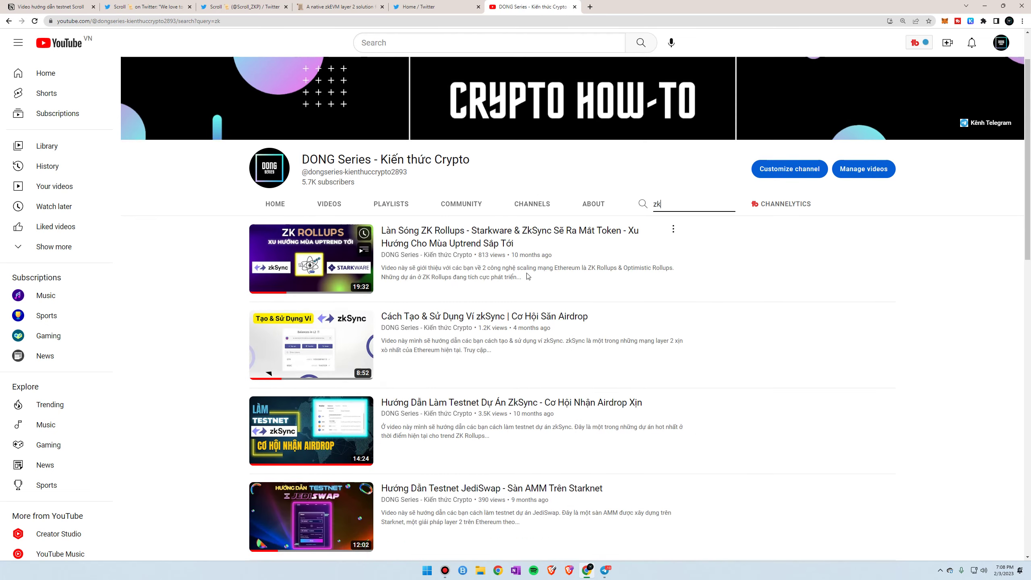
scroll(553, 262, "down", 2)
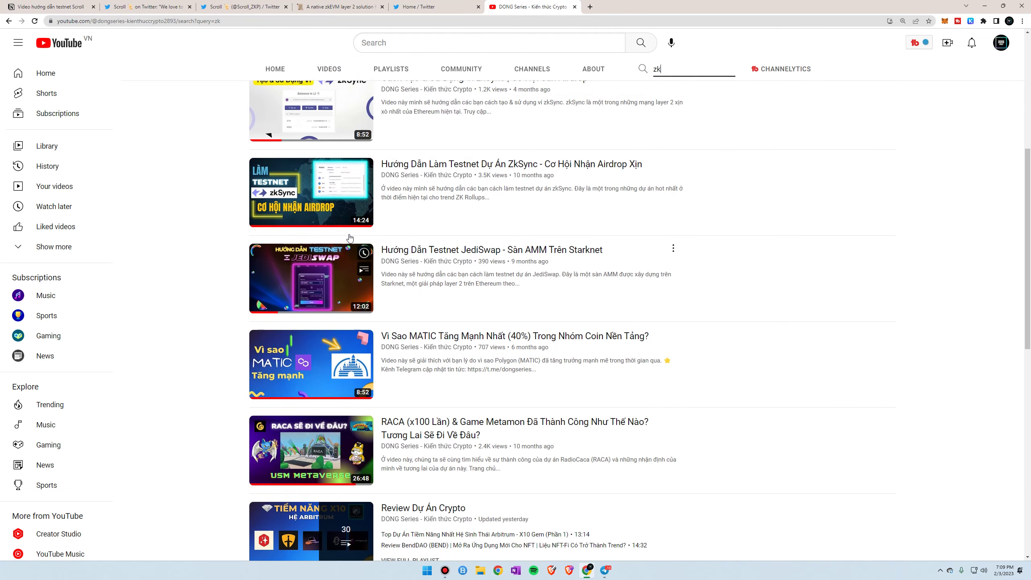
scroll(492, 205, "up", 2)
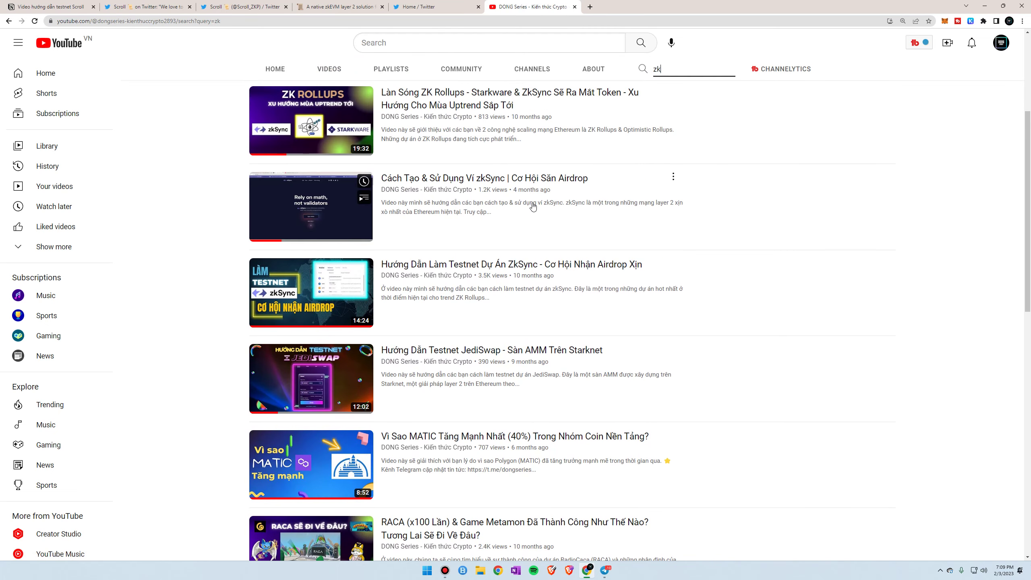
Switch to Telegram and search the DONG Series Channel messages for "zksync"
left_click(605, 570)
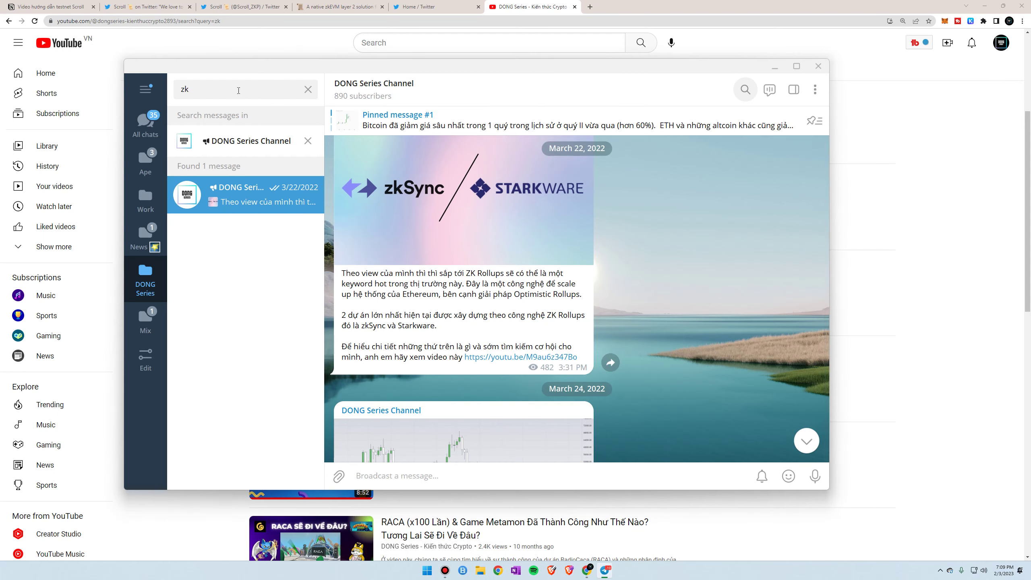
left_click(238, 91)
type("sync")
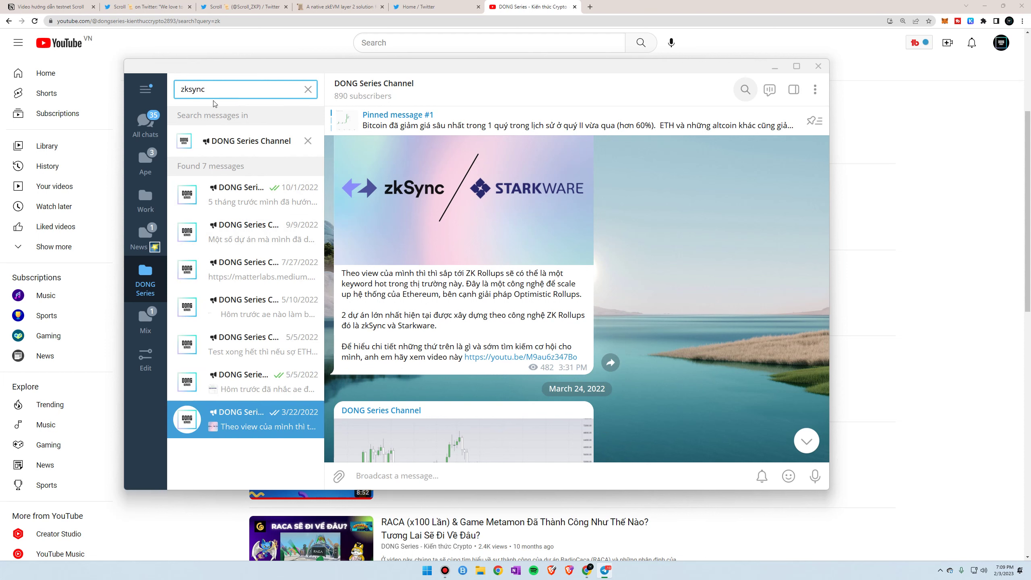
scroll(462, 284, "down", 3)
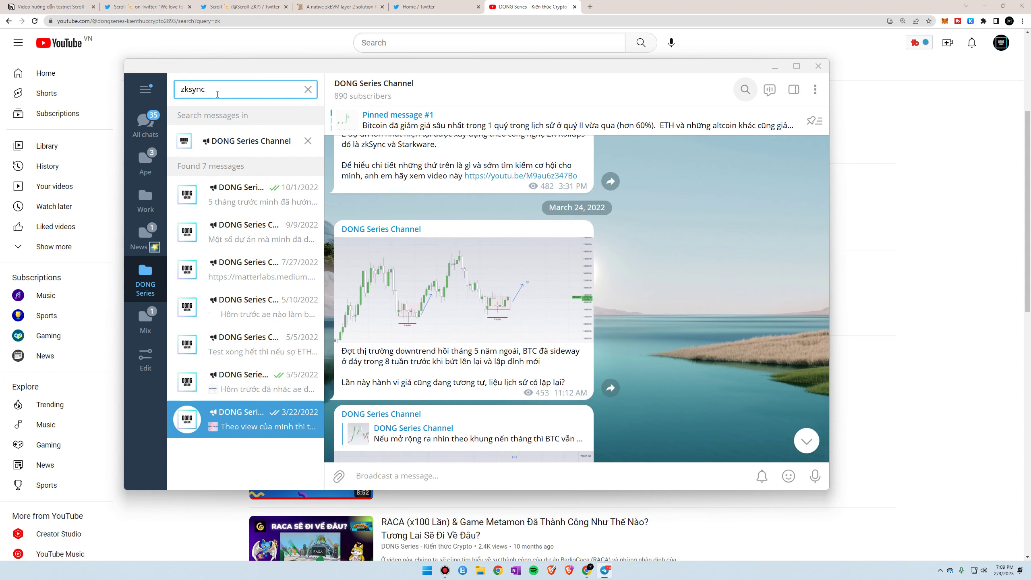
Search the DONG Series Channel messages for "starknet" instead
key("ctrl+a")
type("st")
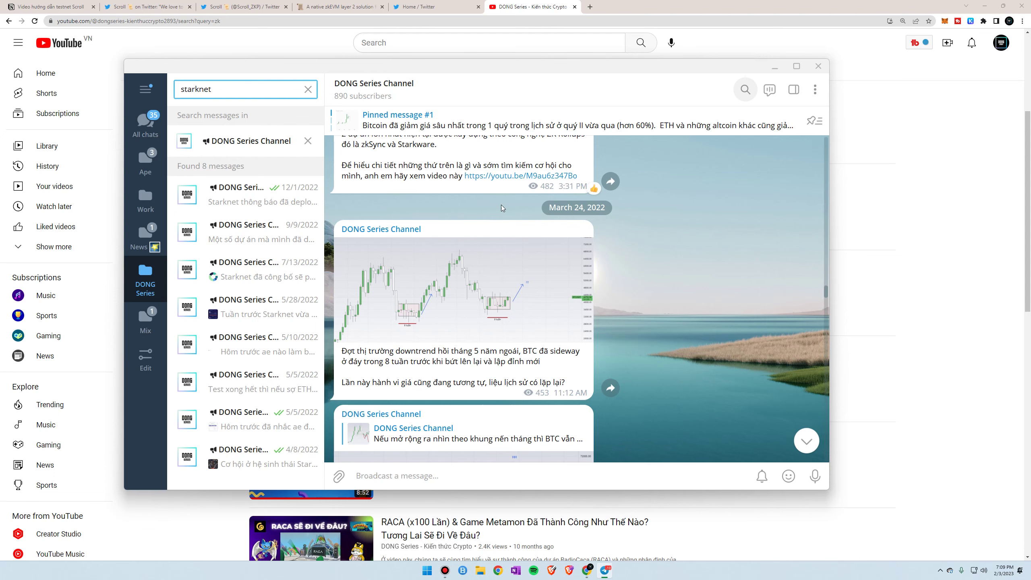
scroll(550, 198, "down", 3)
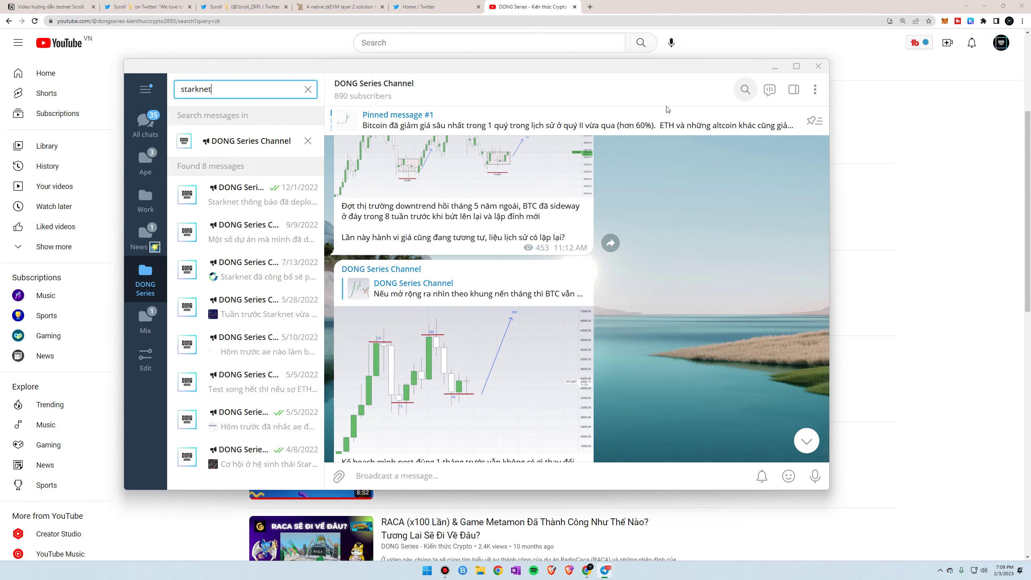
Switch to the scroll.io homepage in the browser and review the Technical Principles section
left_click(871, 170)
mouse_move(579, 191)
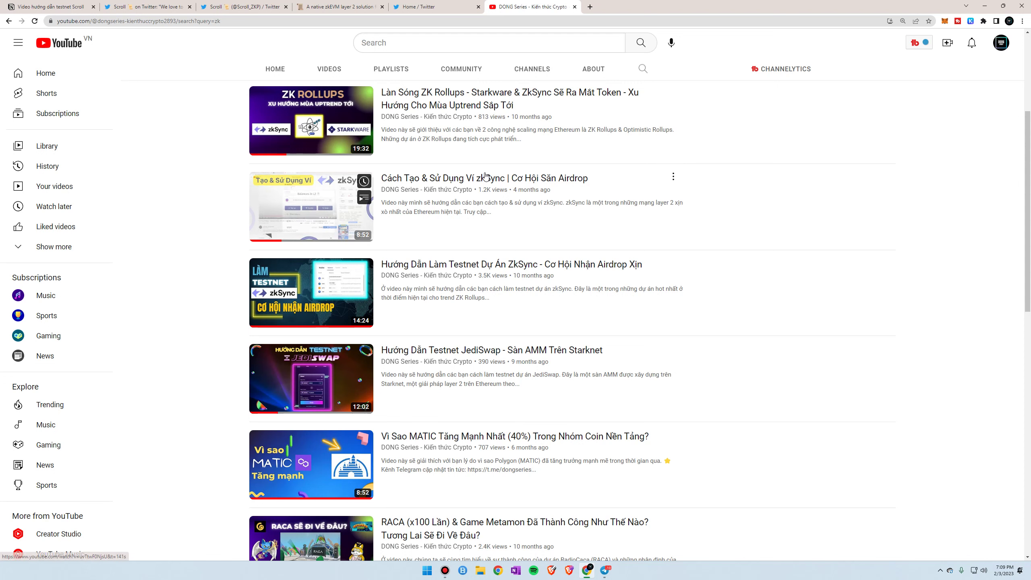
left_click(320, 8)
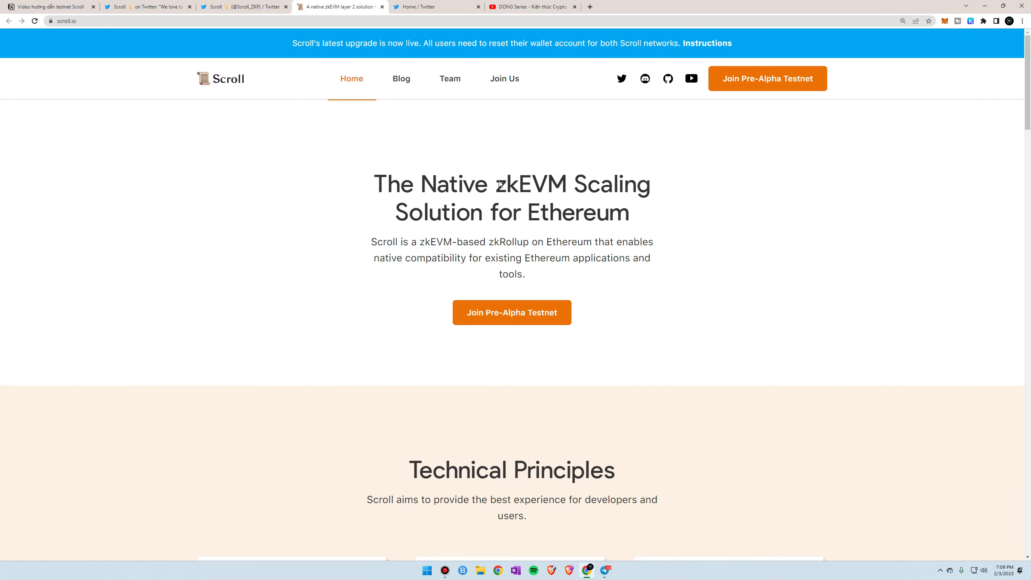
scroll(500, 185, "down", 8)
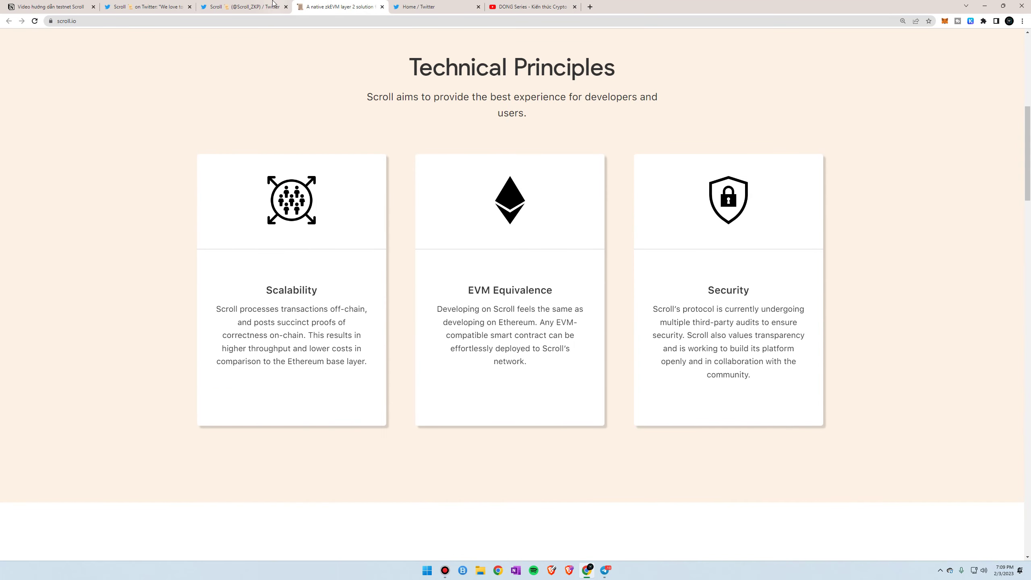
Open the scroll.io/prealpha link from the Notion testnet notes and check the MetaMask wallet
left_click(73, 12)
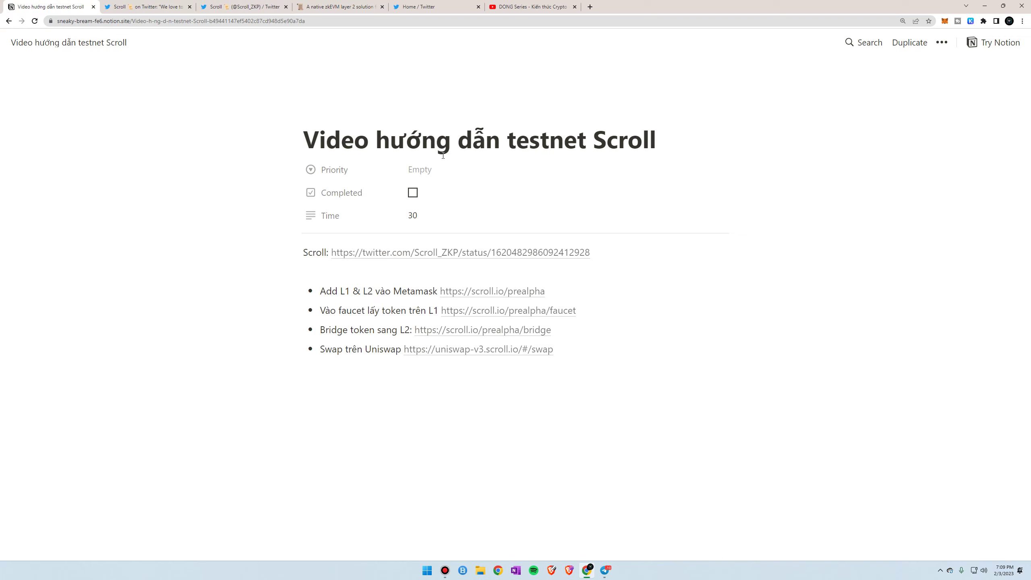
left_click(492, 291)
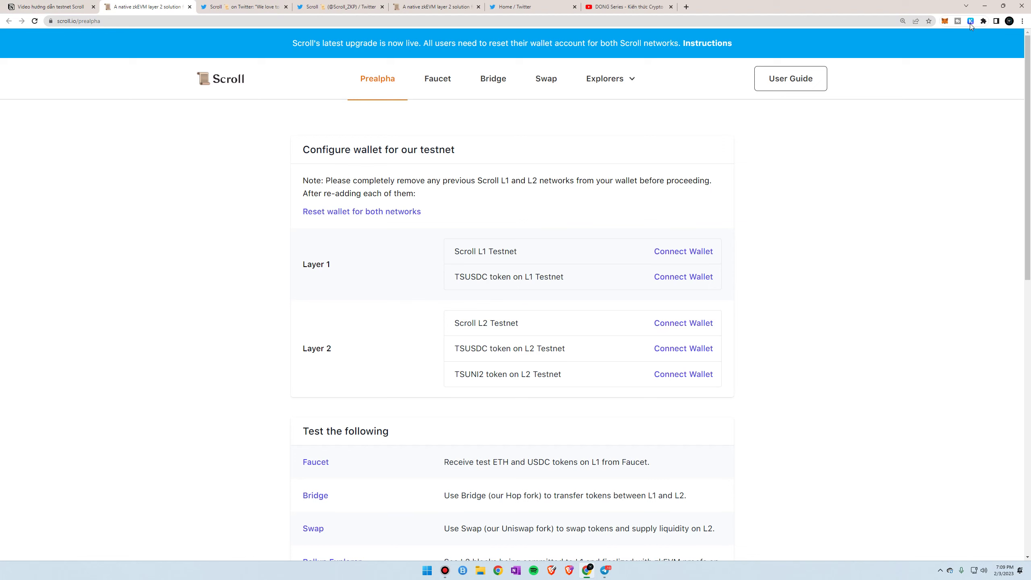
left_click(945, 21)
left_click(936, 86)
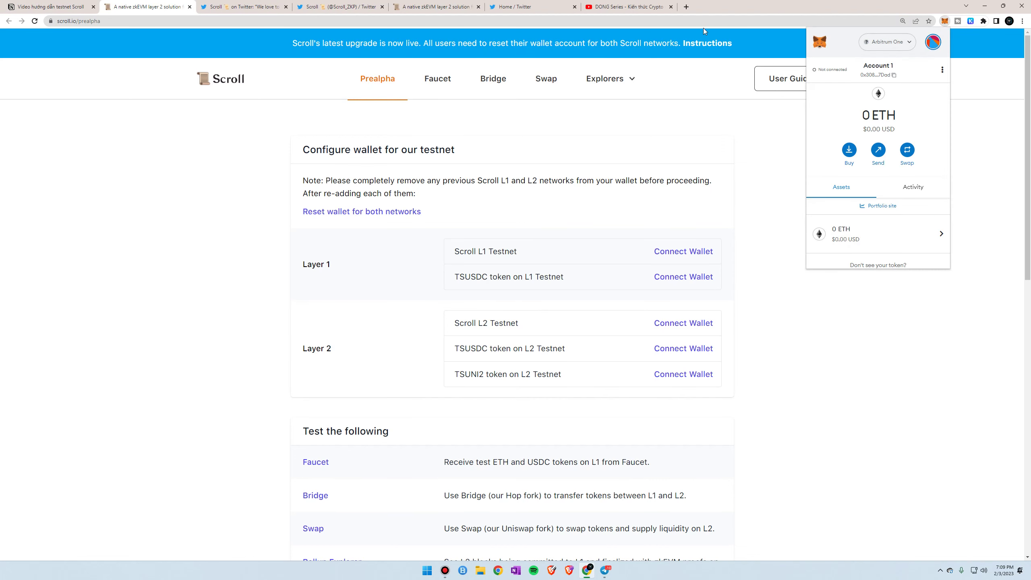
left_click(856, 368)
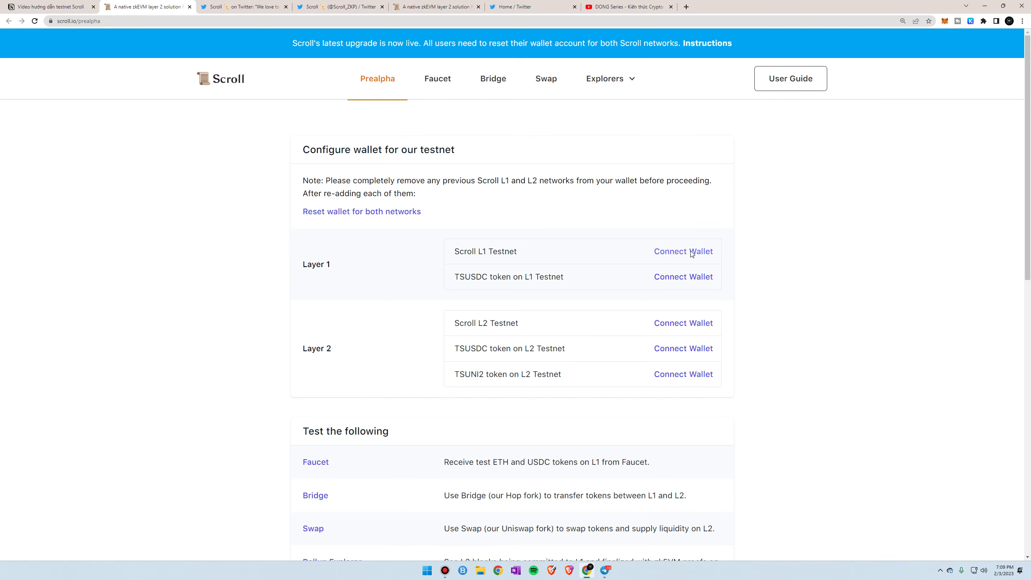
Connect MetaMask to the Scroll prealpha site with Account 1
left_click(692, 252)
left_click(477, 234)
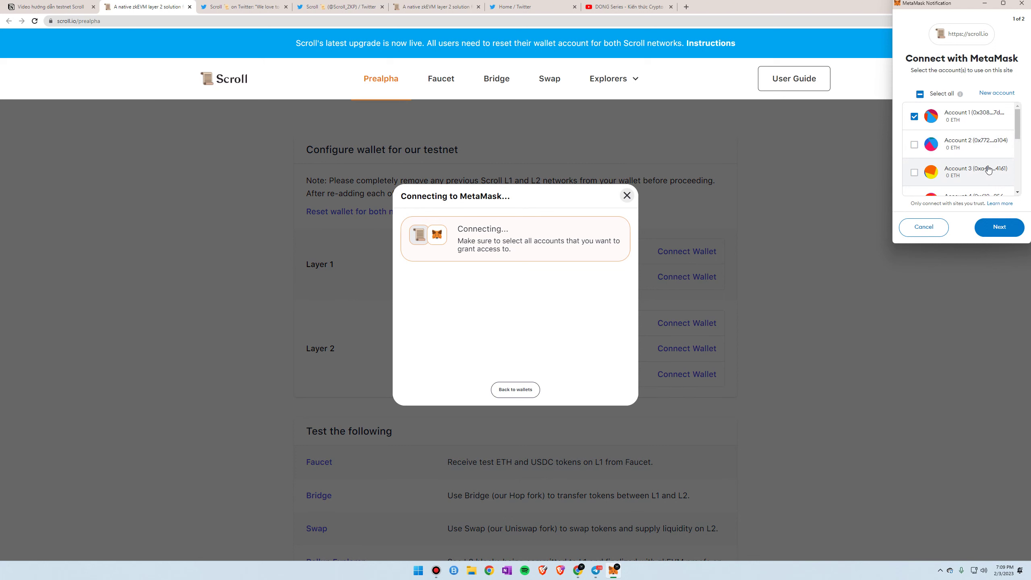
left_click(1000, 226)
left_click(997, 293)
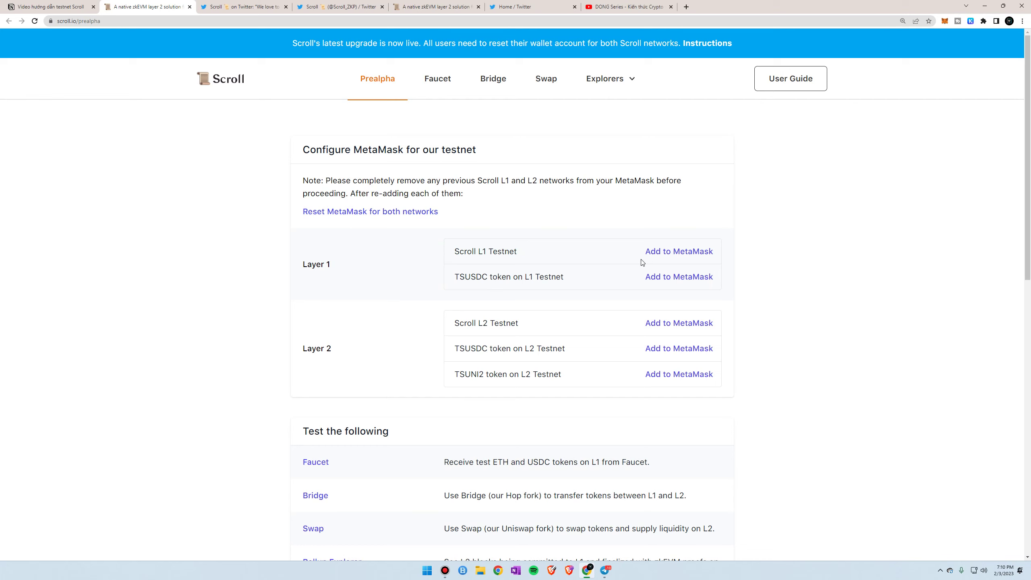
Add the Scroll L1 Testnet and its TSUSDC token to MetaMask, approving the switch to that network
left_click(682, 252)
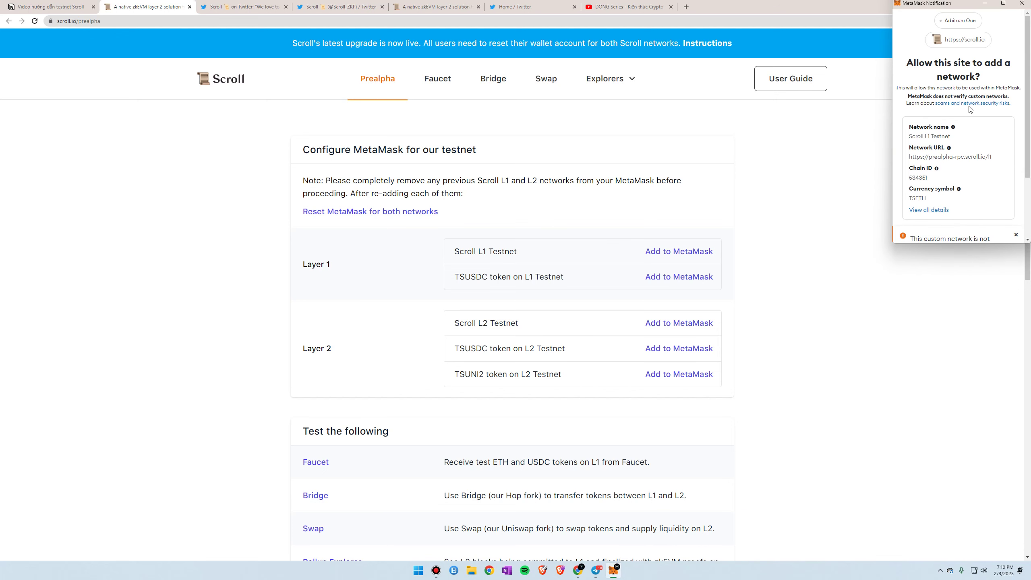
scroll(980, 163, "down", 3)
left_click(986, 232)
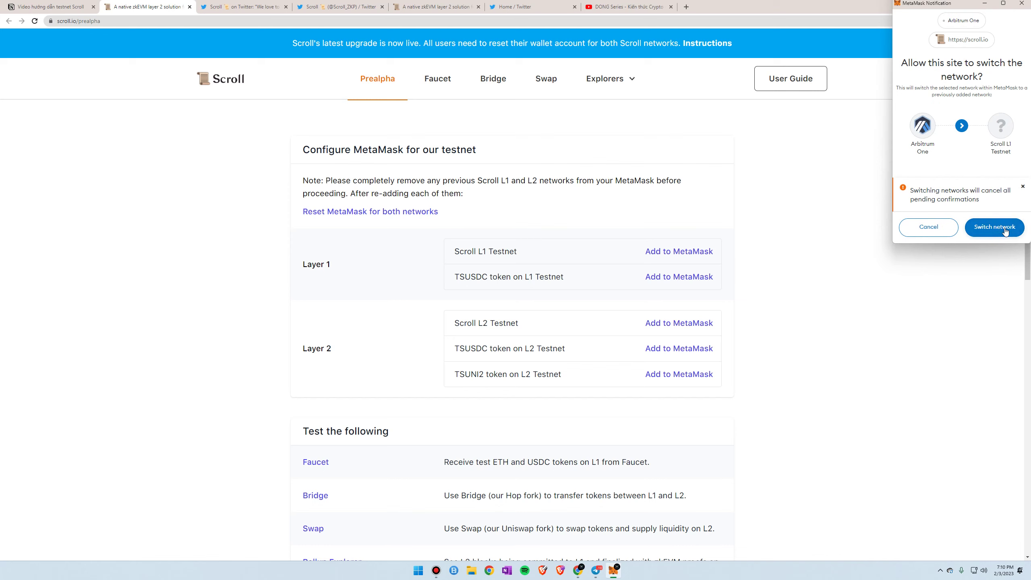
left_click(988, 232)
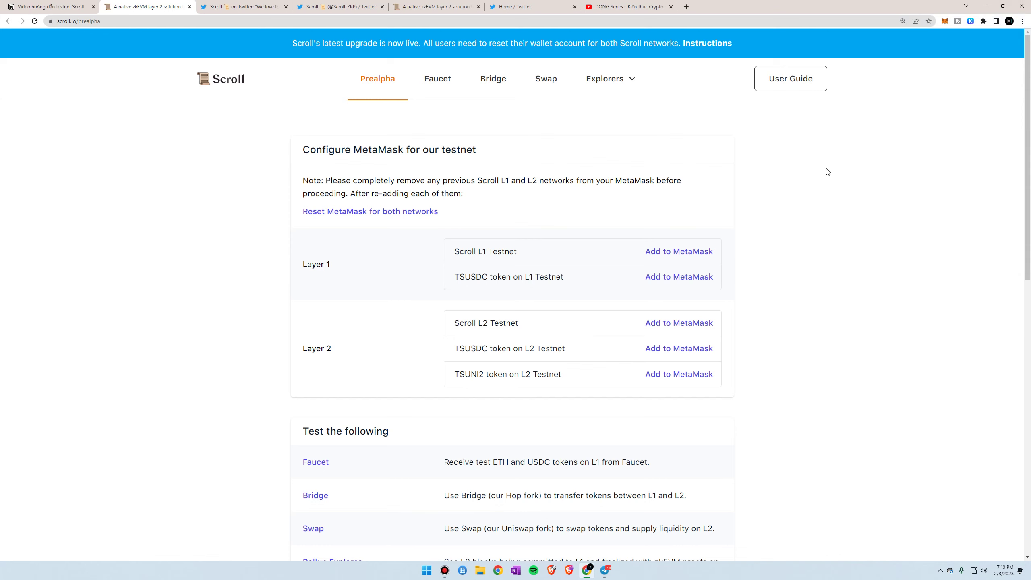
left_click(672, 279)
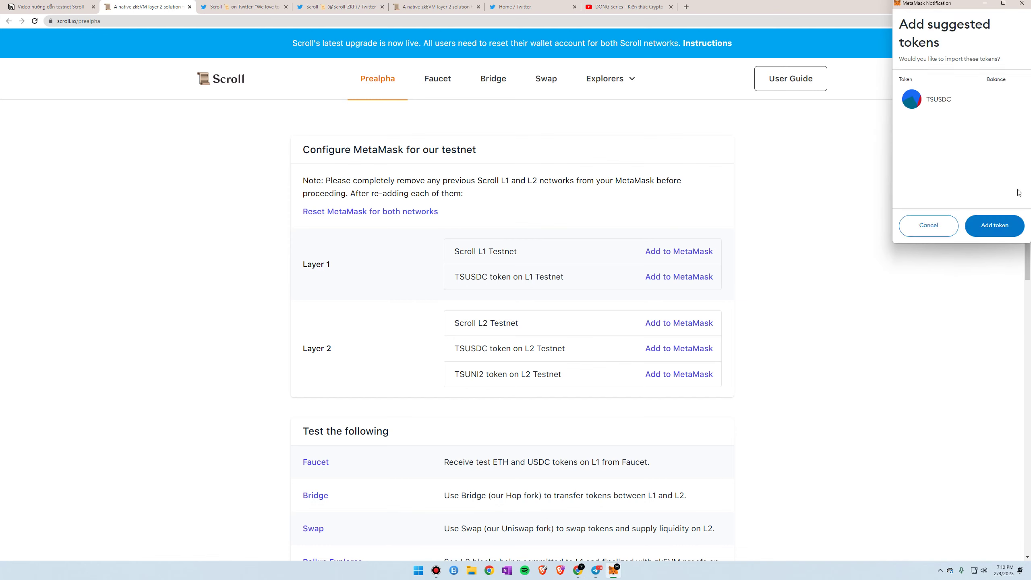
left_click(995, 225)
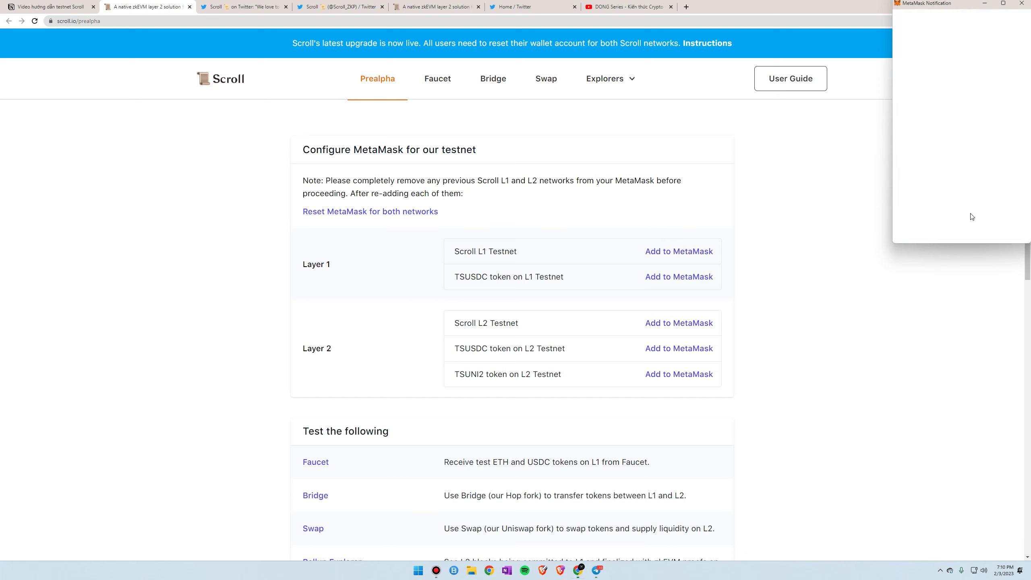
Add the Scroll L2 Testnet network to MetaMask and approve switching to it
left_click(670, 325)
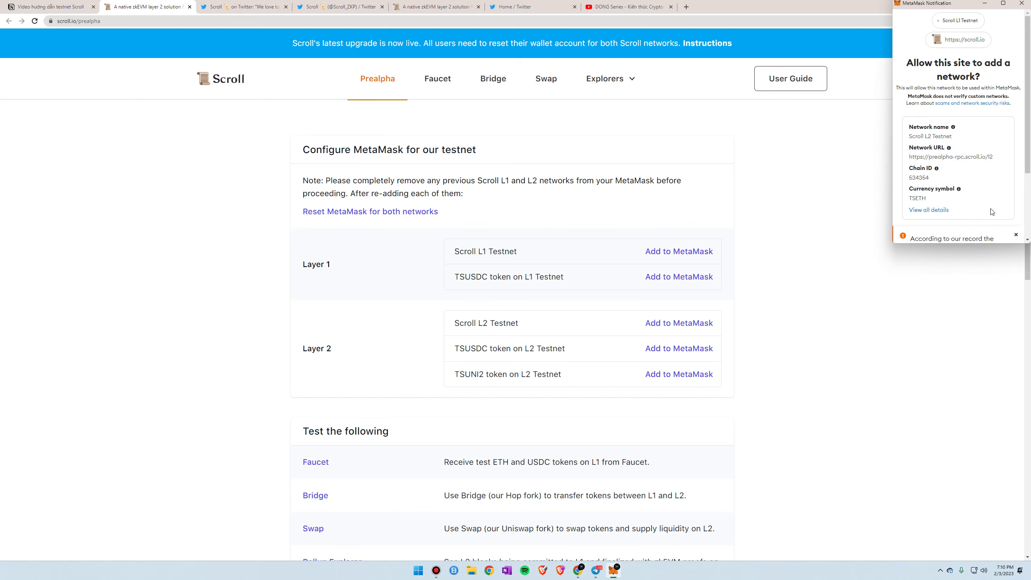
left_click(993, 227)
left_click(999, 228)
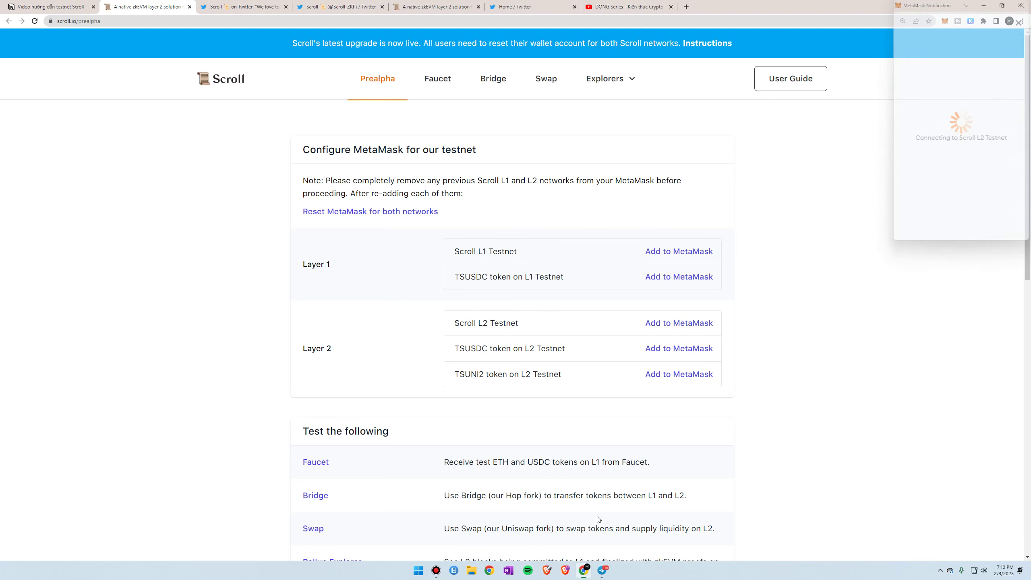
left_click(443, 572)
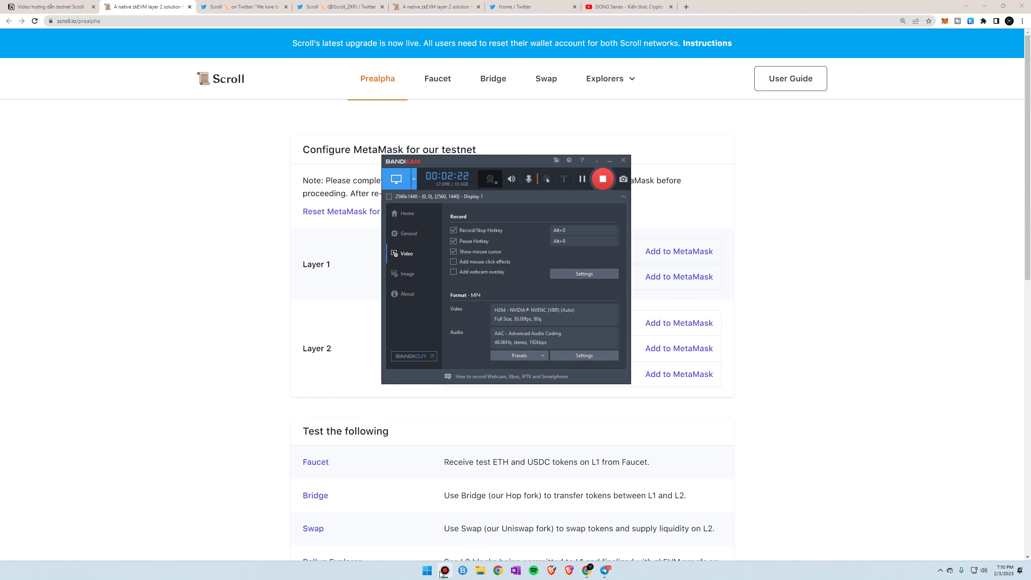
left_click(443, 571)
Import the TSUSDC and TSUNI2 tokens on L2 Testnet into MetaMask
left_click(679, 348)
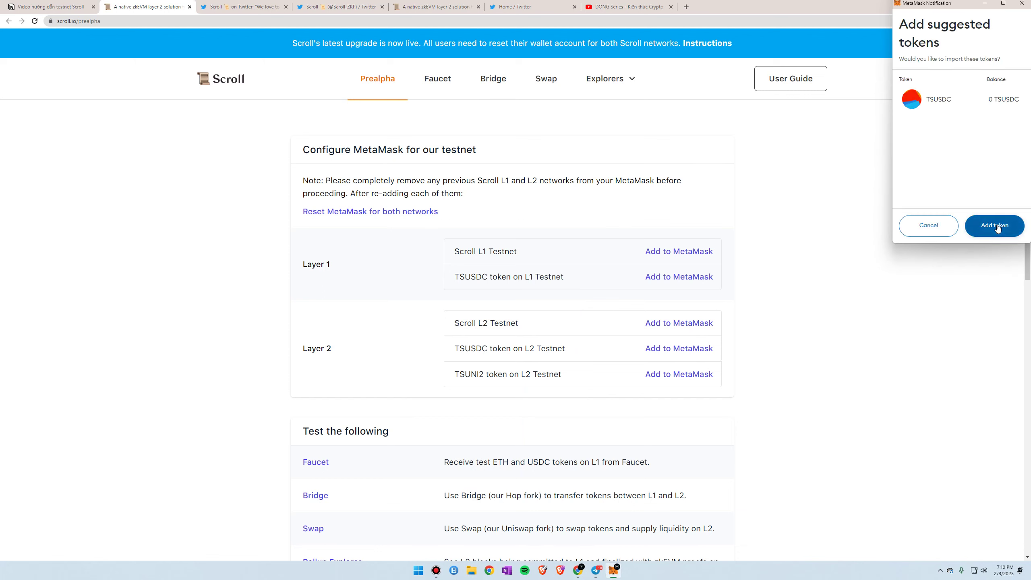
left_click(997, 228)
left_click(681, 375)
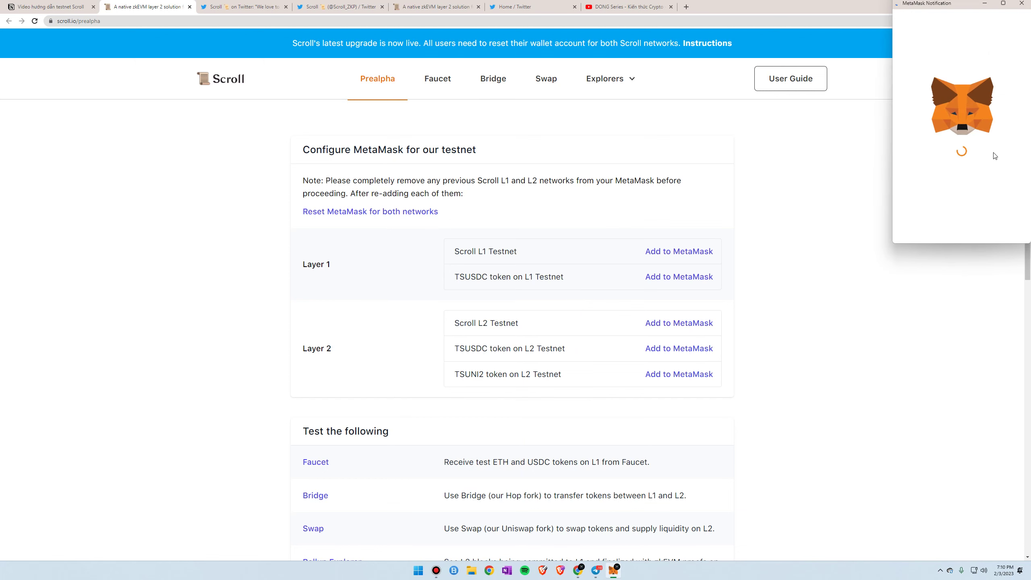
left_click(996, 227)
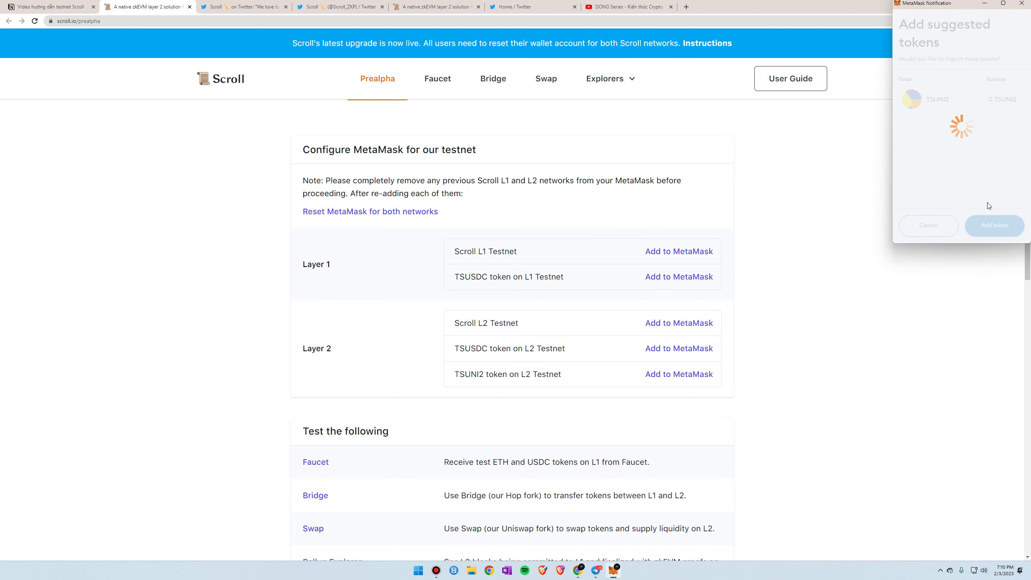
Check the task list in the Notion notes and open the Faucet page on the Scroll site
left_click(53, 7)
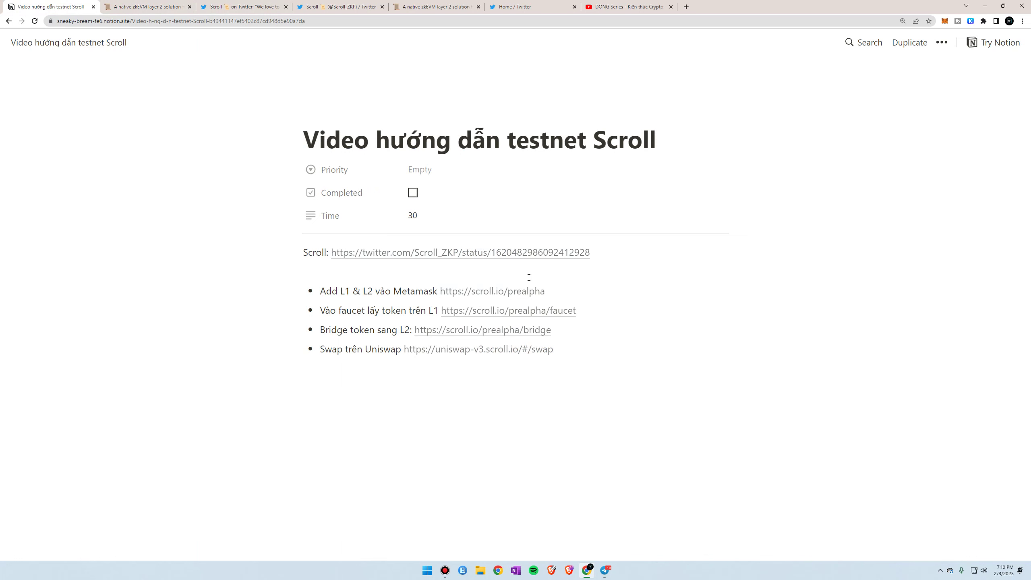
left_click(147, 6)
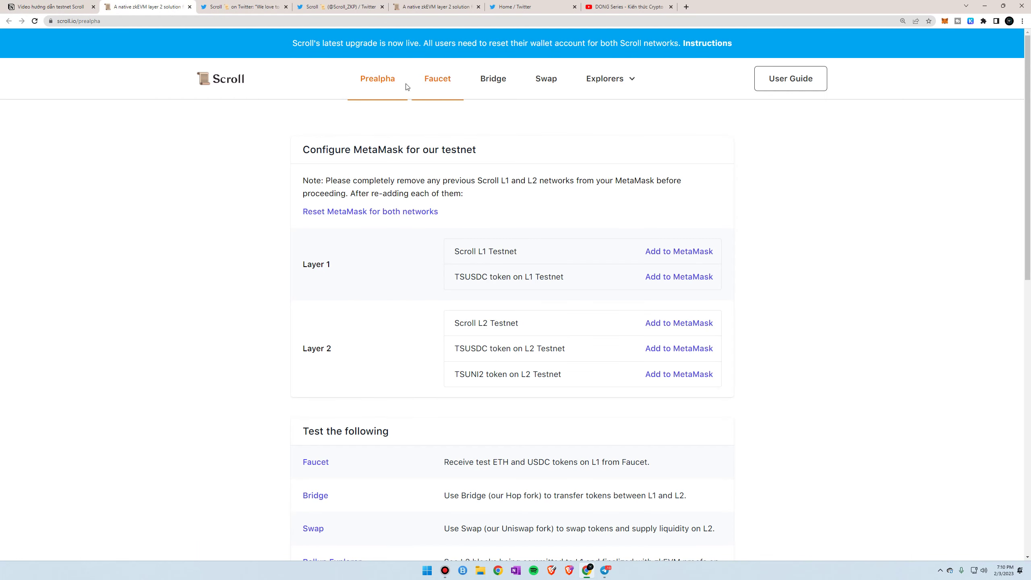
left_click(438, 82)
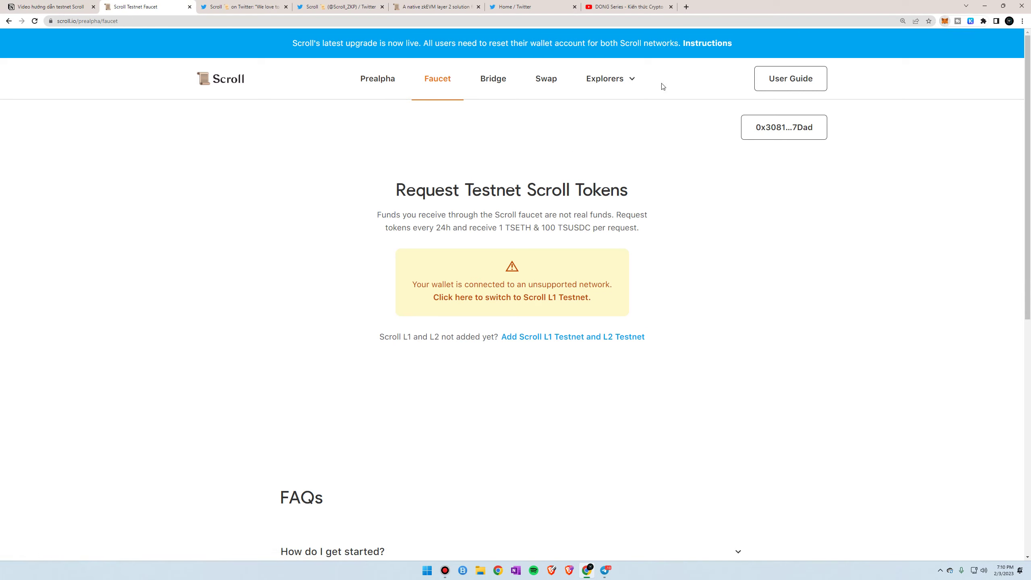
Switch MetaMask to the Scroll L1 Testnet and request testnet Scroll tokens from the faucet
left_click(944, 21)
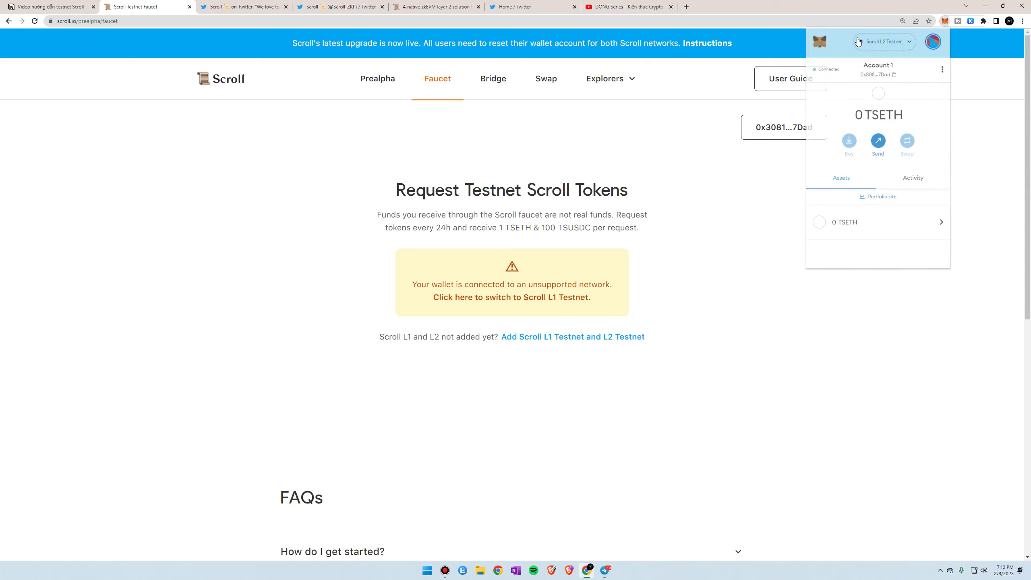
left_click(885, 41)
left_click(885, 143)
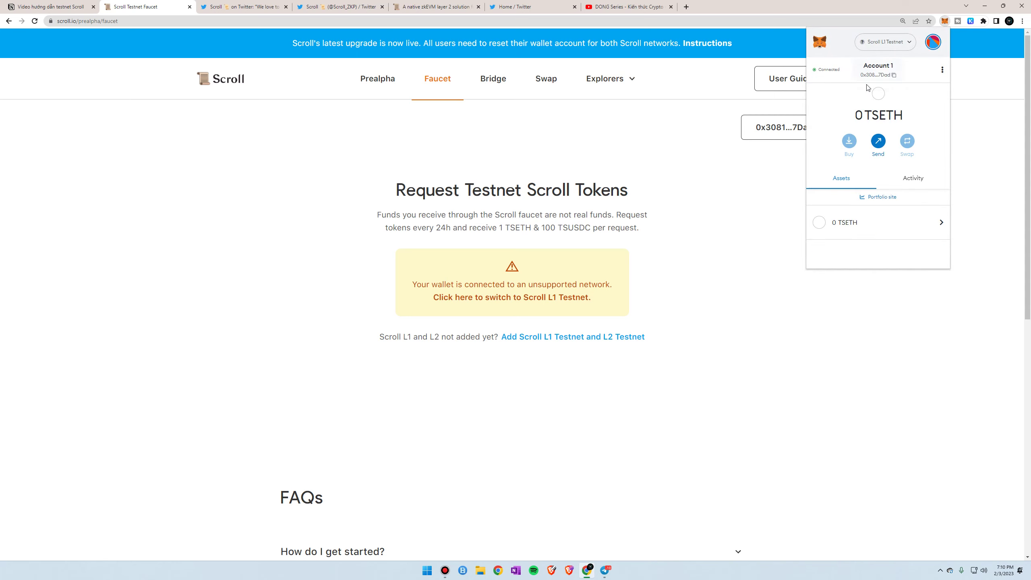
left_click(542, 242)
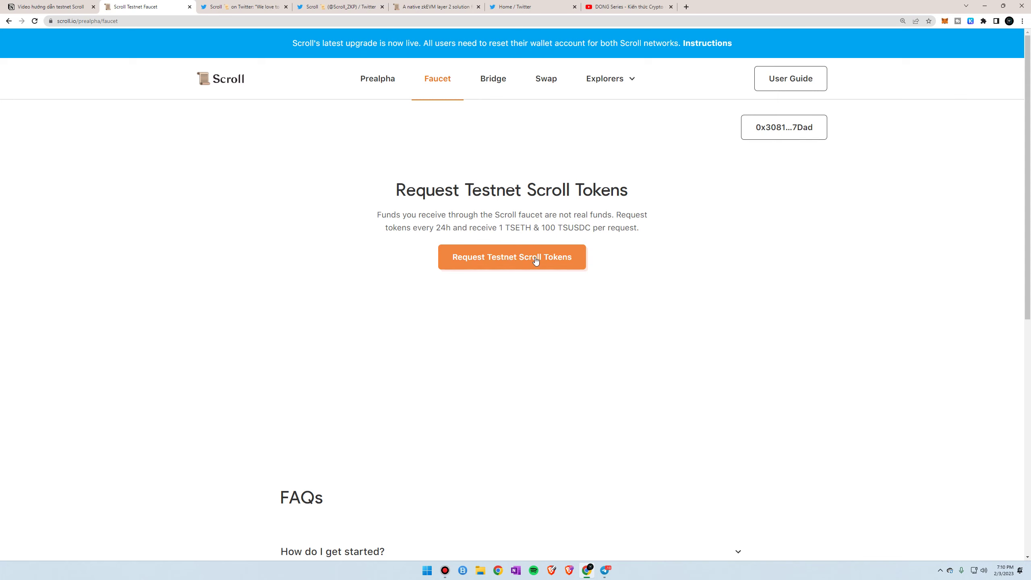
left_click(528, 258)
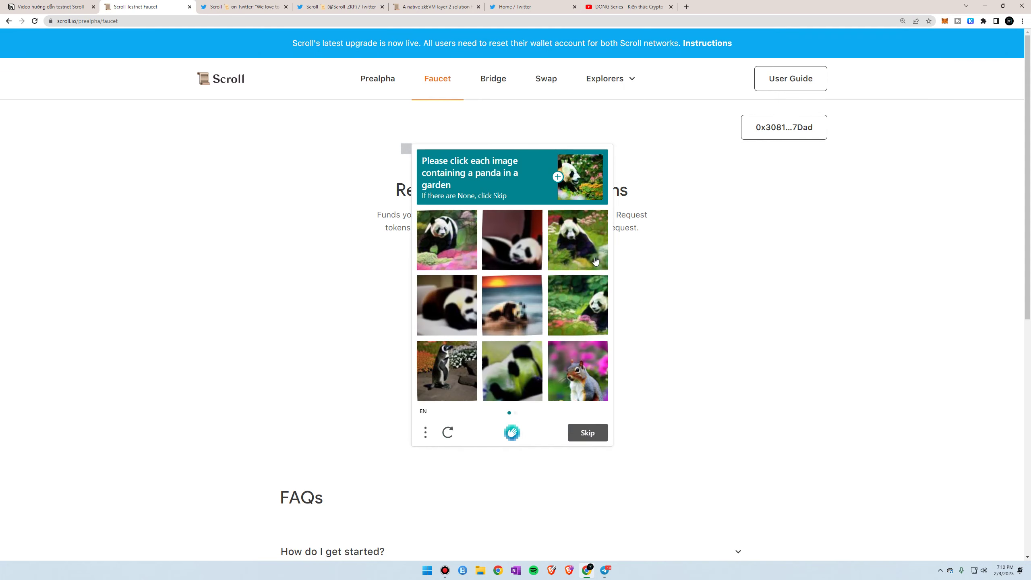
Solve both rounds of the faucet's image captcha by selecting the pandas in a garden, and submit it for verification
left_click(562, 231)
left_click(578, 301)
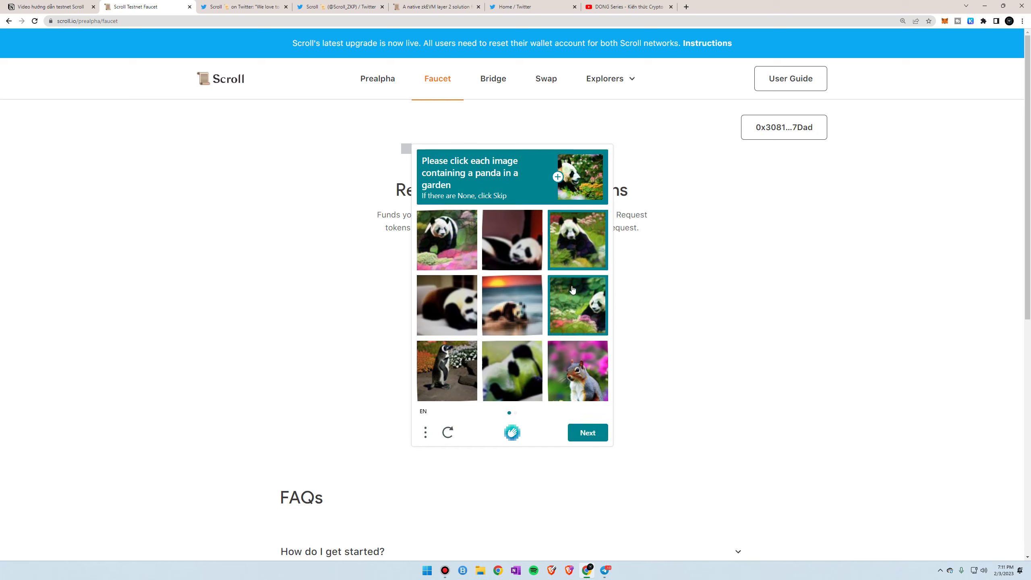
left_click(453, 255)
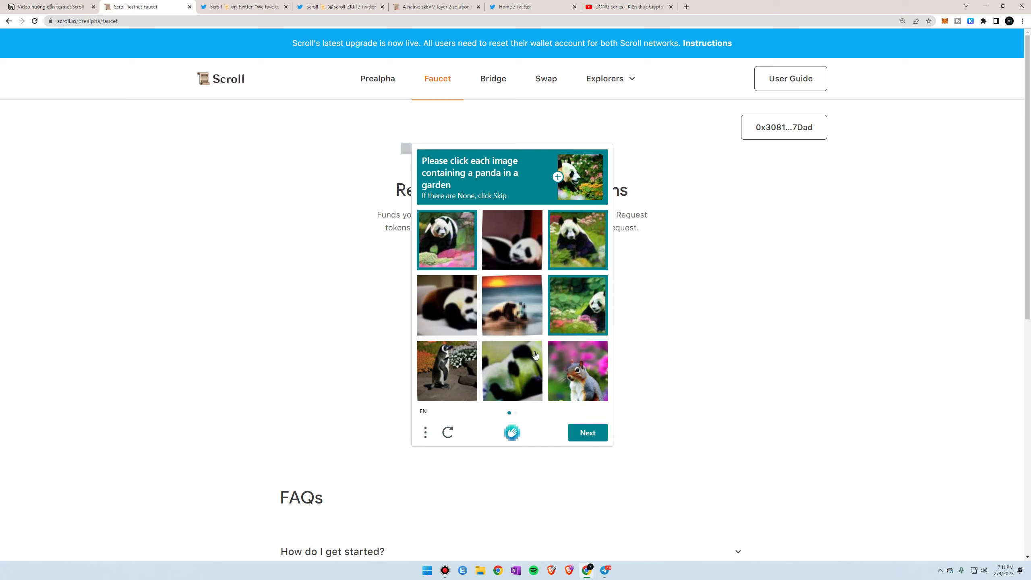
left_click(602, 437)
left_click(523, 252)
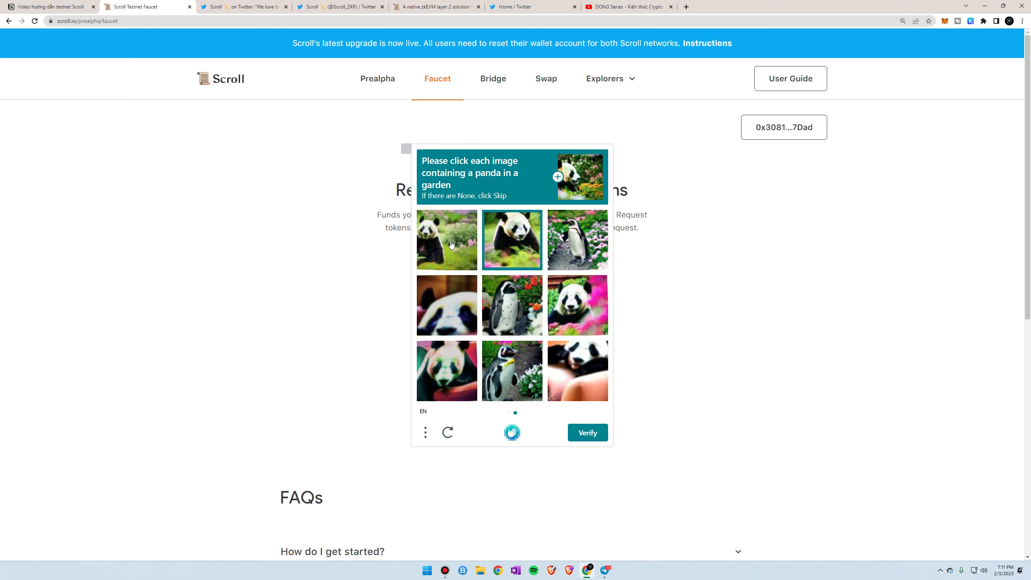
left_click(451, 246)
left_click(583, 299)
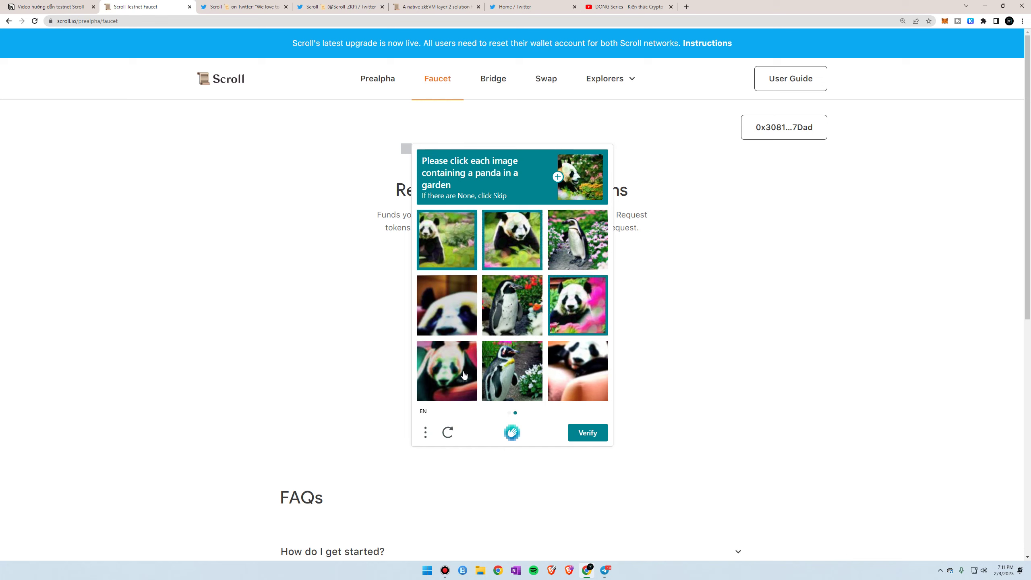
left_click(453, 377)
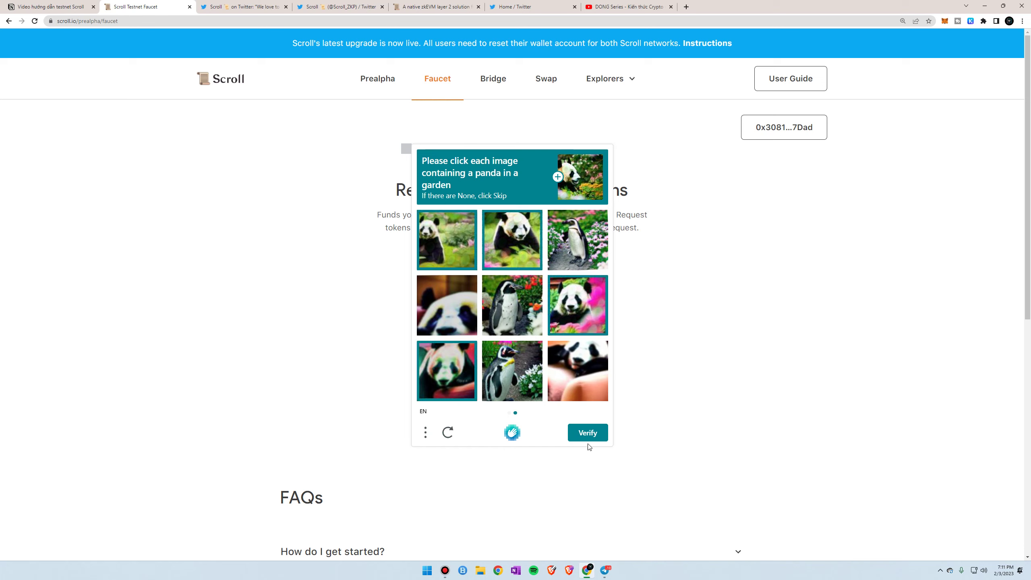
left_click(447, 367)
left_click(573, 433)
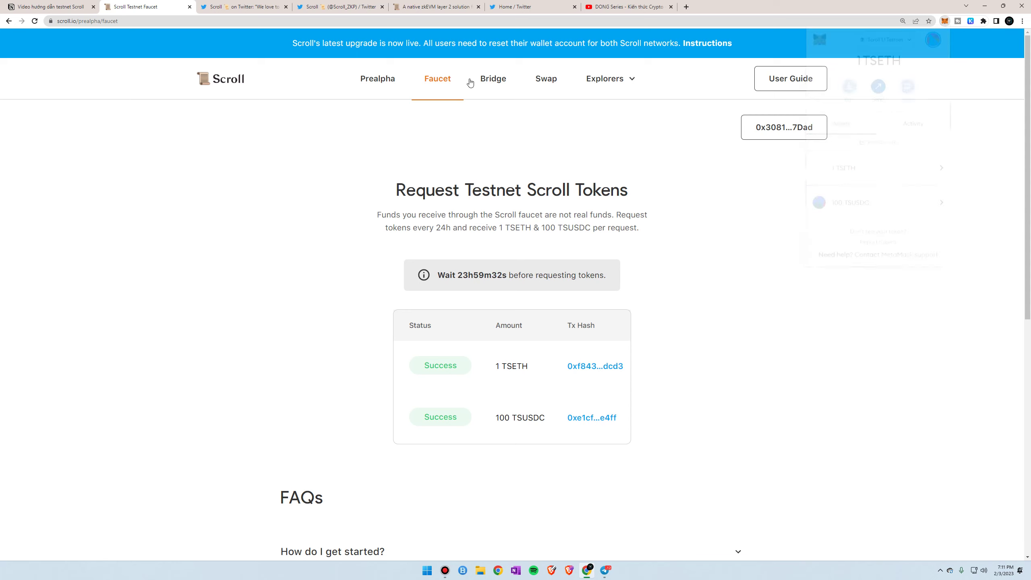
Bridge 0.2 TSETH from Scroll L1 Testnet to Scroll L2 Testnet and confirm the transaction in MetaMask
left_click(494, 80)
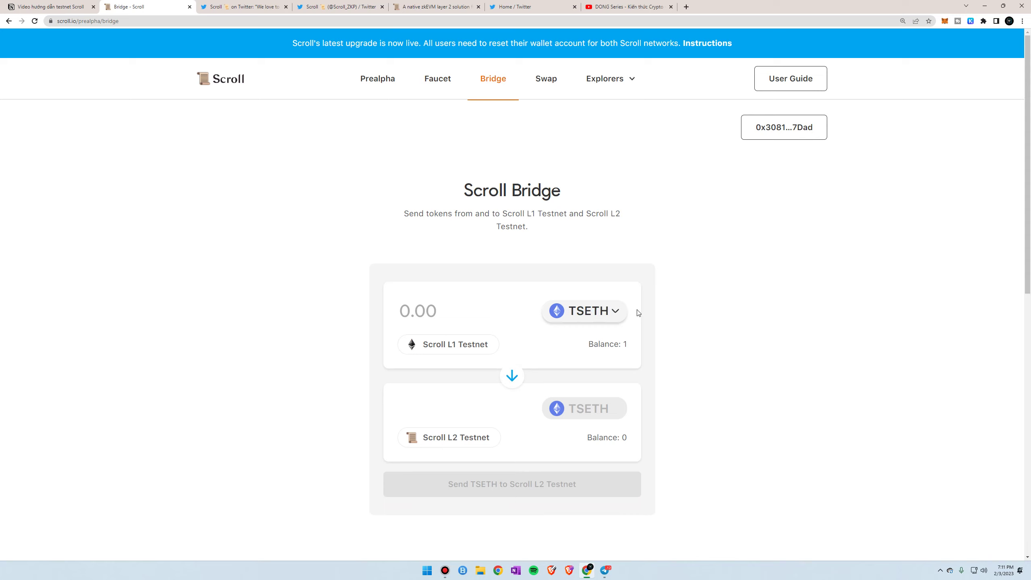
left_click(511, 311)
type("0.2")
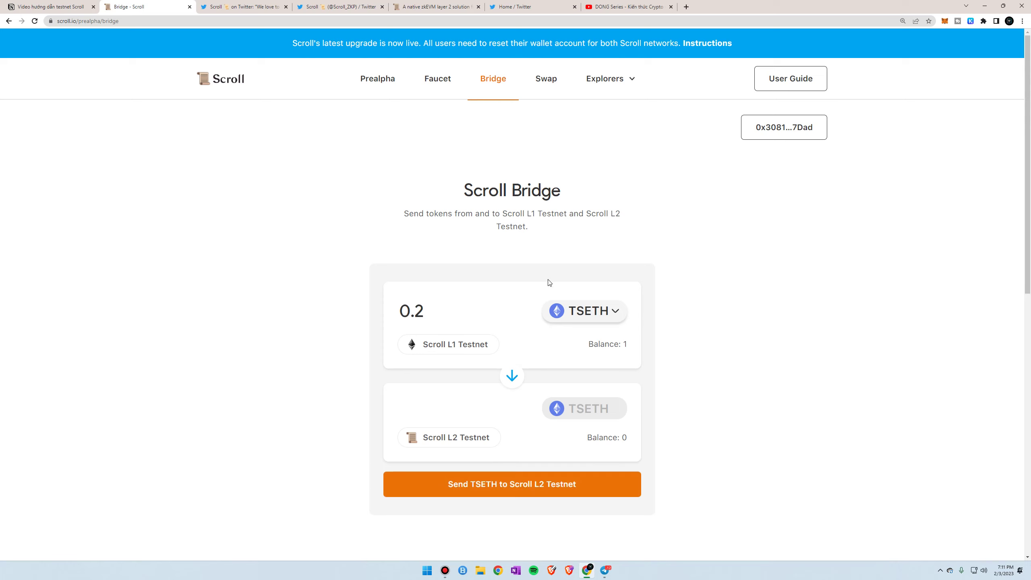
scroll(539, 407, "down", 1)
left_click(515, 444)
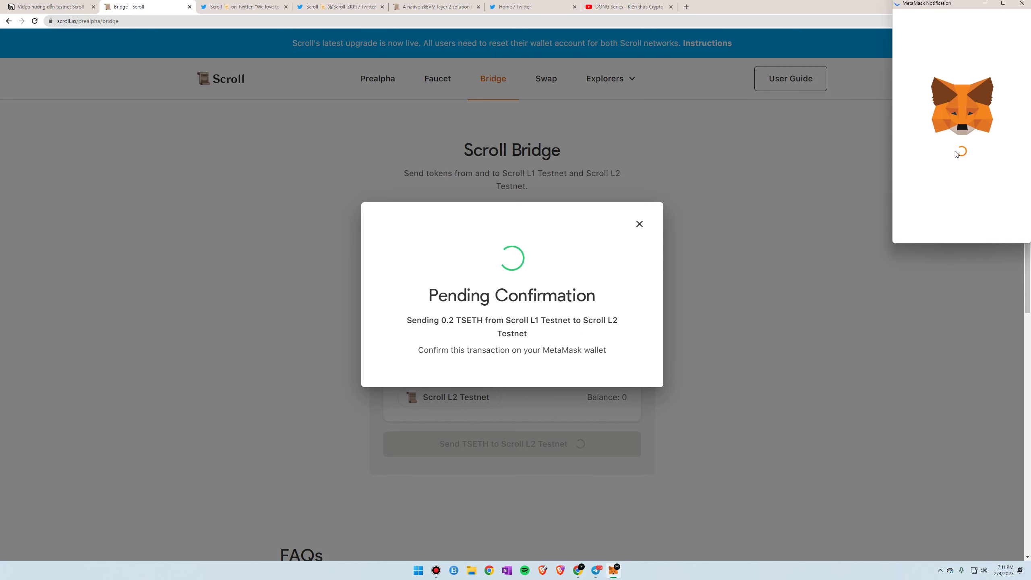
scroll(946, 175, "down", 5)
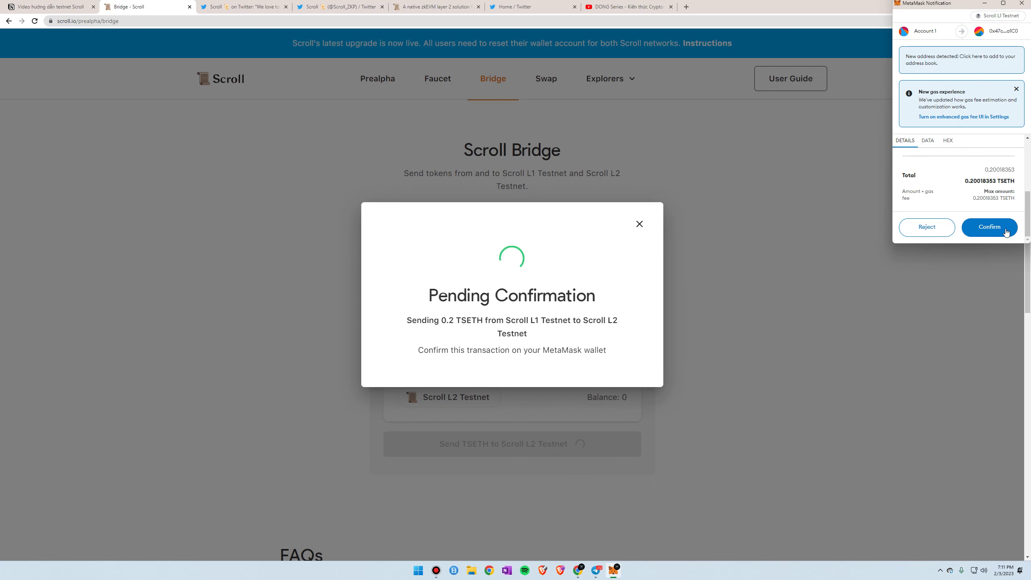
left_click(993, 228)
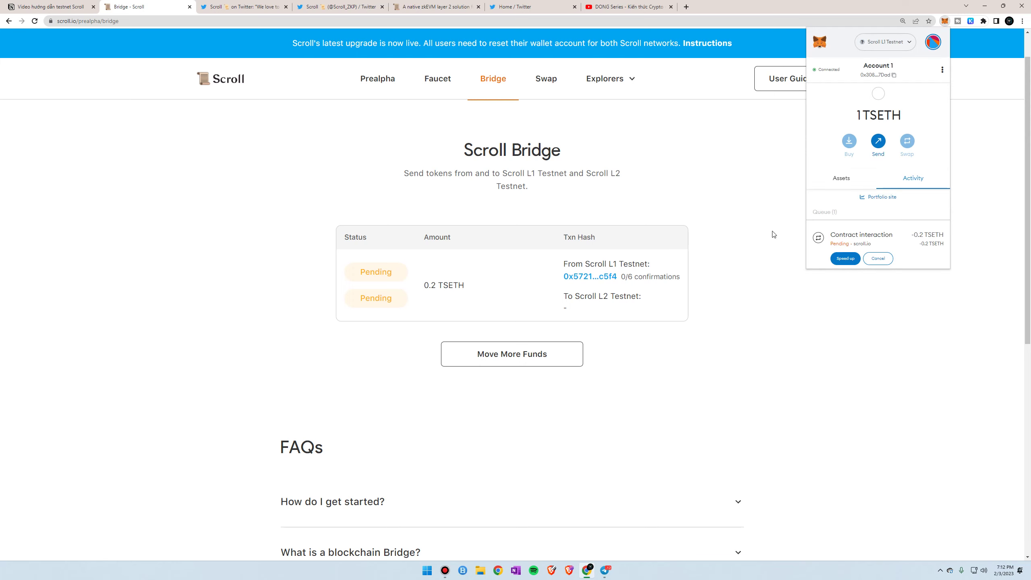
left_click(765, 196)
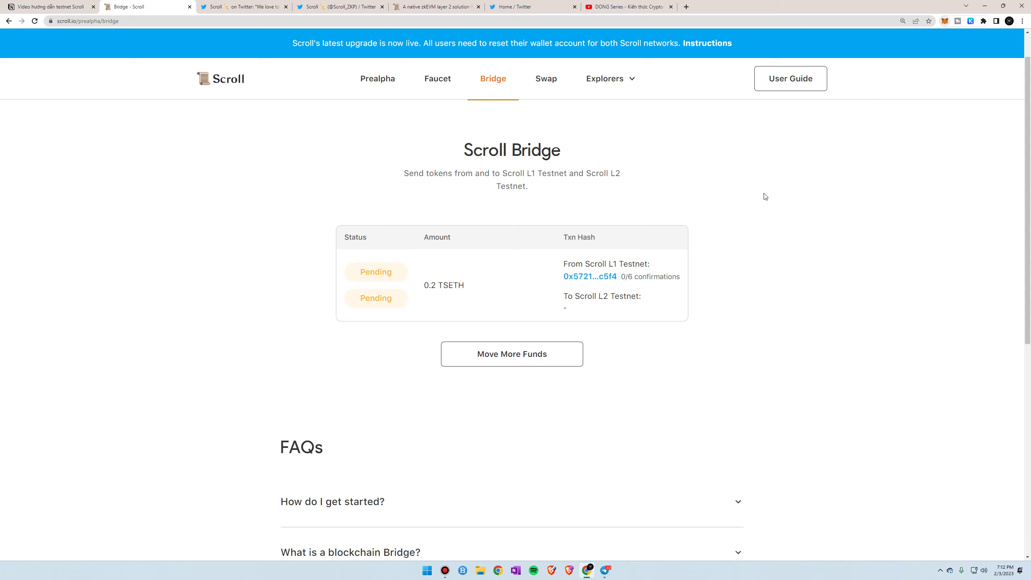
Check the Scroll L2 Testnet token balances in MetaMask, and switch the bridge token to TSUSDC
key("alt+shift+m")
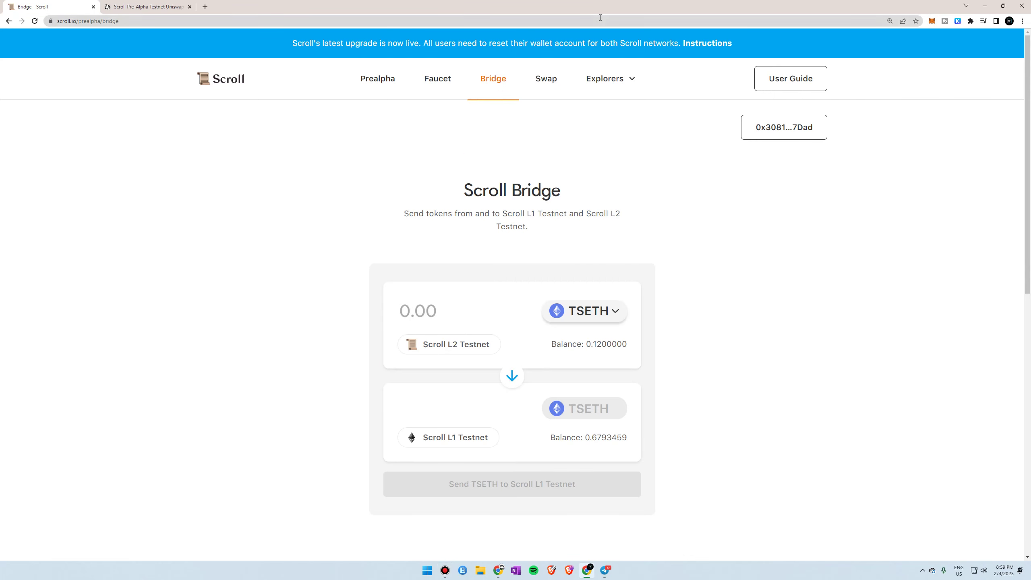
left_click(932, 20)
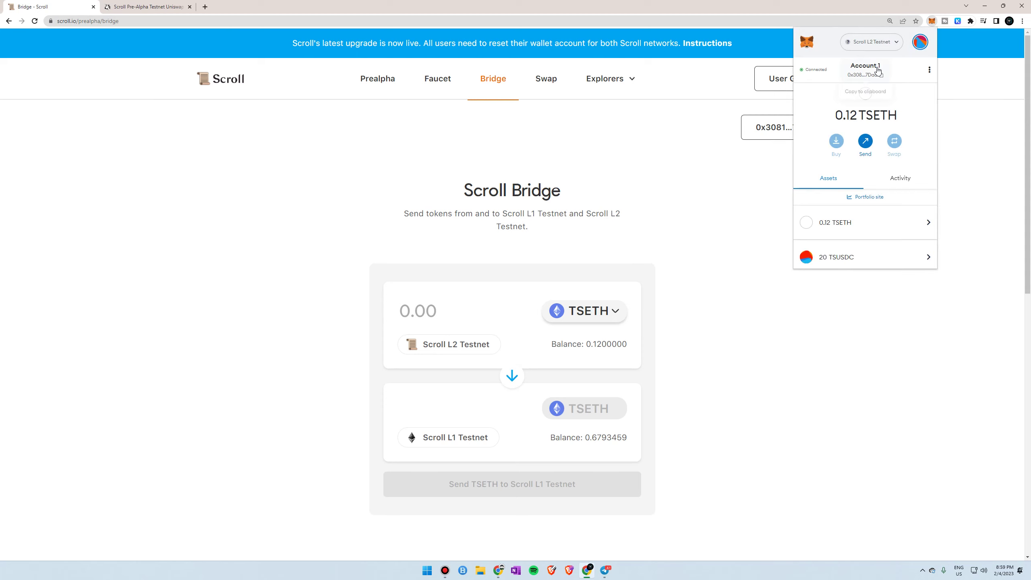
scroll(864, 97, "down", 2)
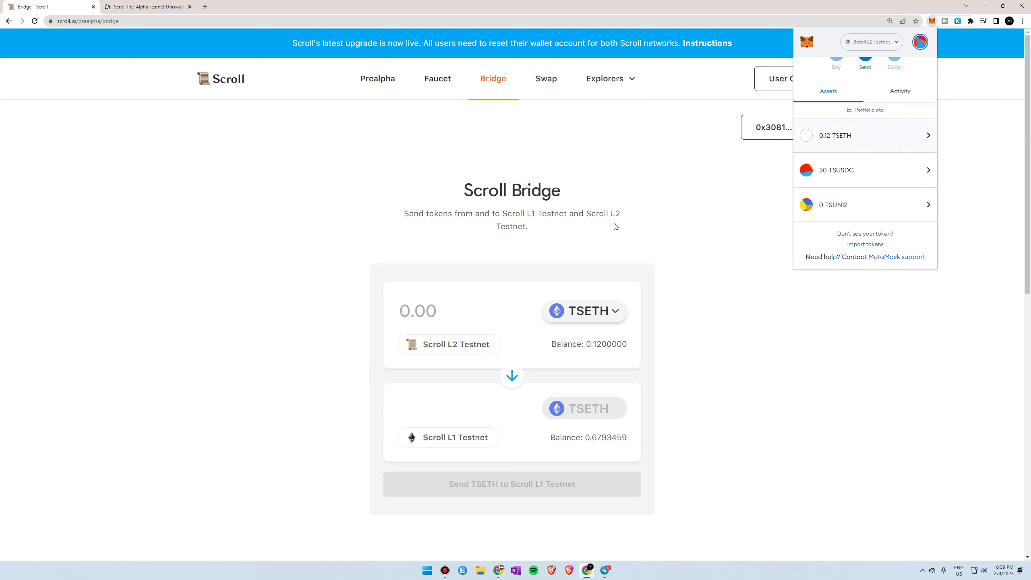
left_click(694, 197)
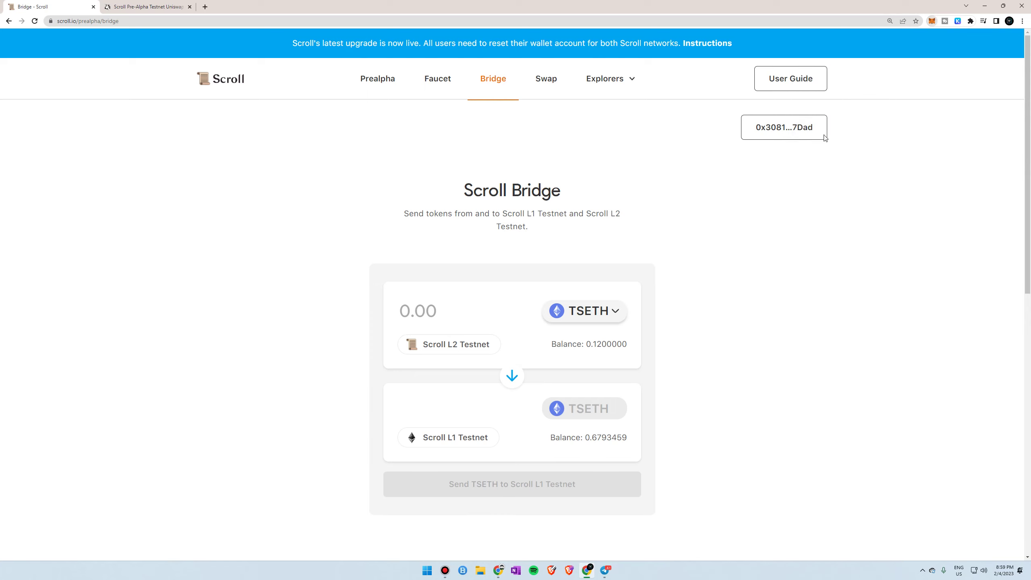
key("alt+shift+m")
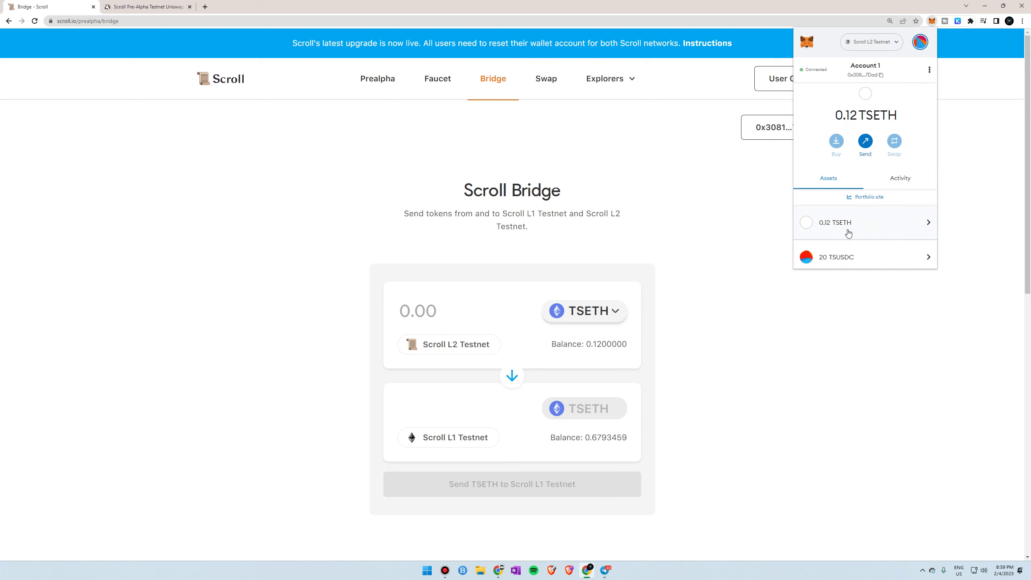
left_click(575, 133)
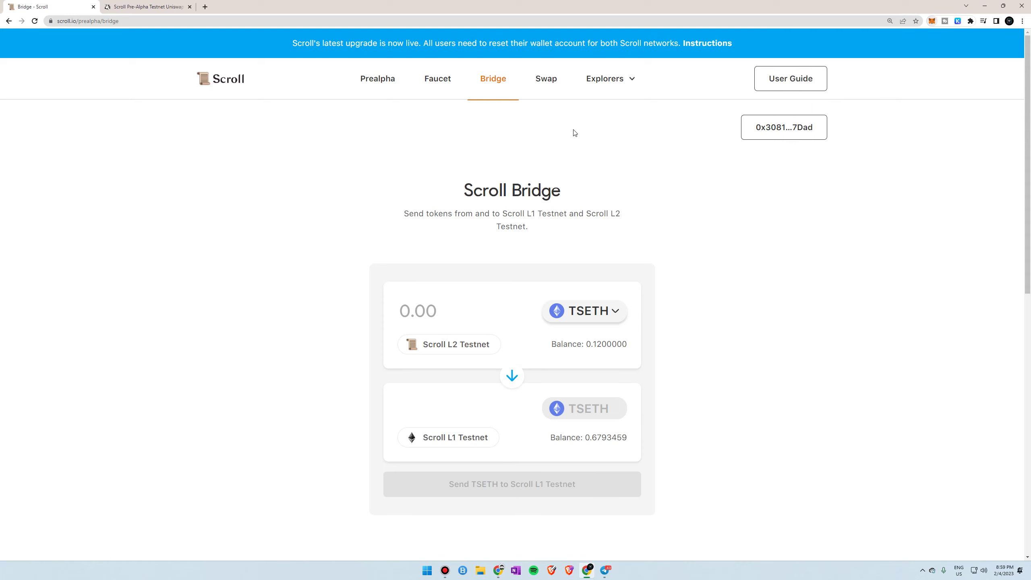
left_click(604, 321)
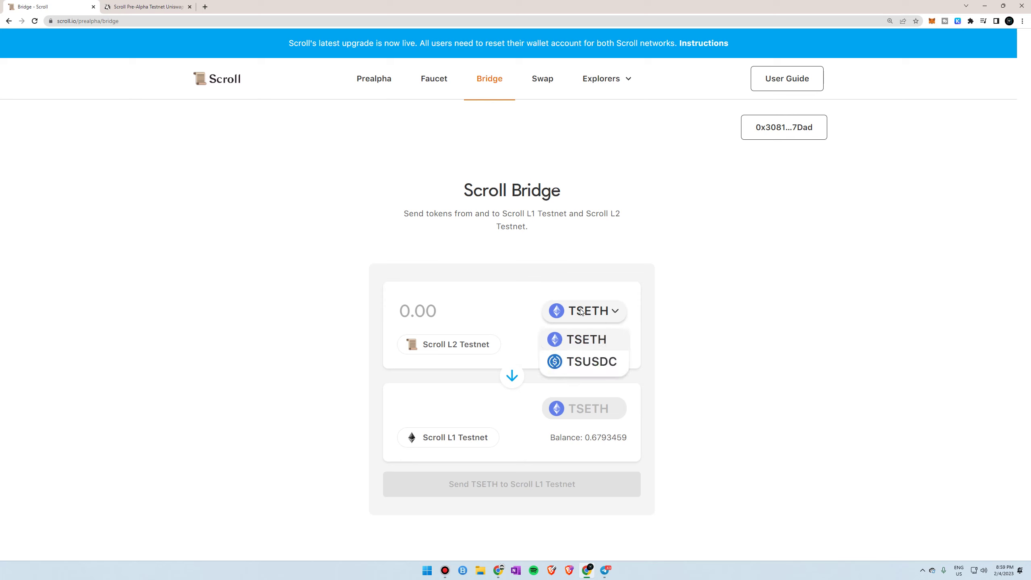
left_click(580, 362)
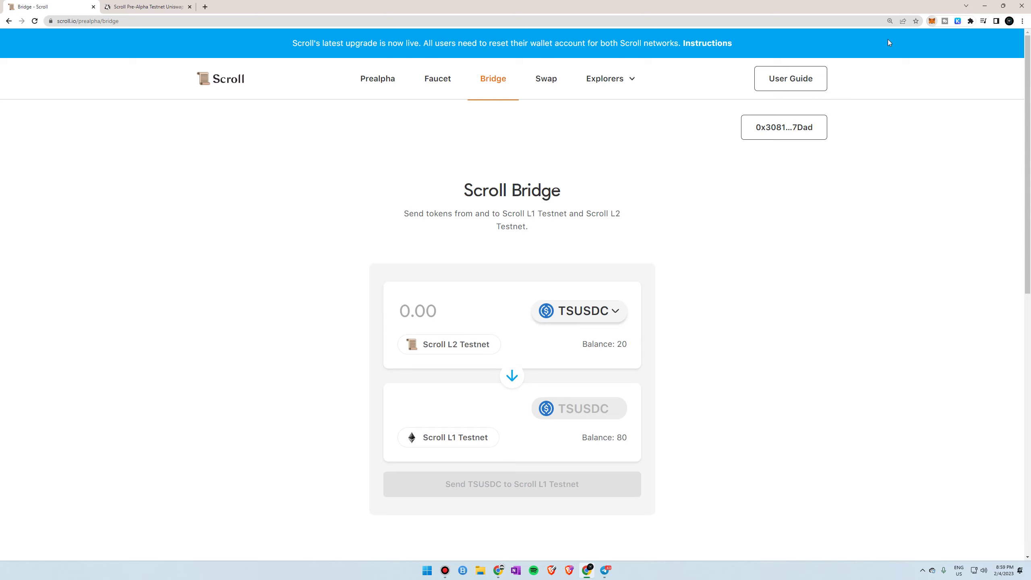
Switch MetaMask to Scroll L1 Testnet to check its balances, and return to Scroll L2 Testnet to review the tokens there
left_click(932, 21)
left_click(871, 42)
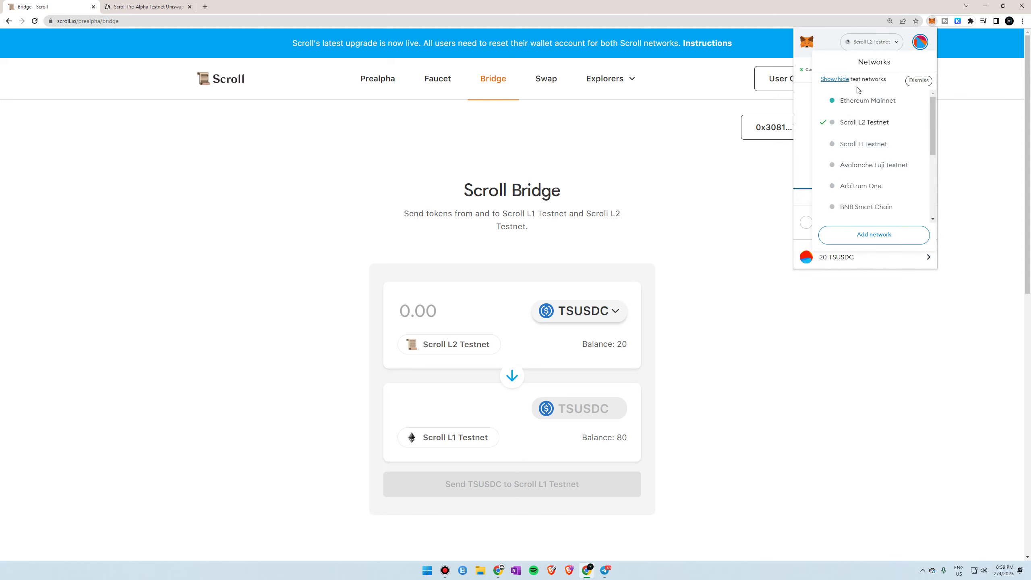
left_click(862, 143)
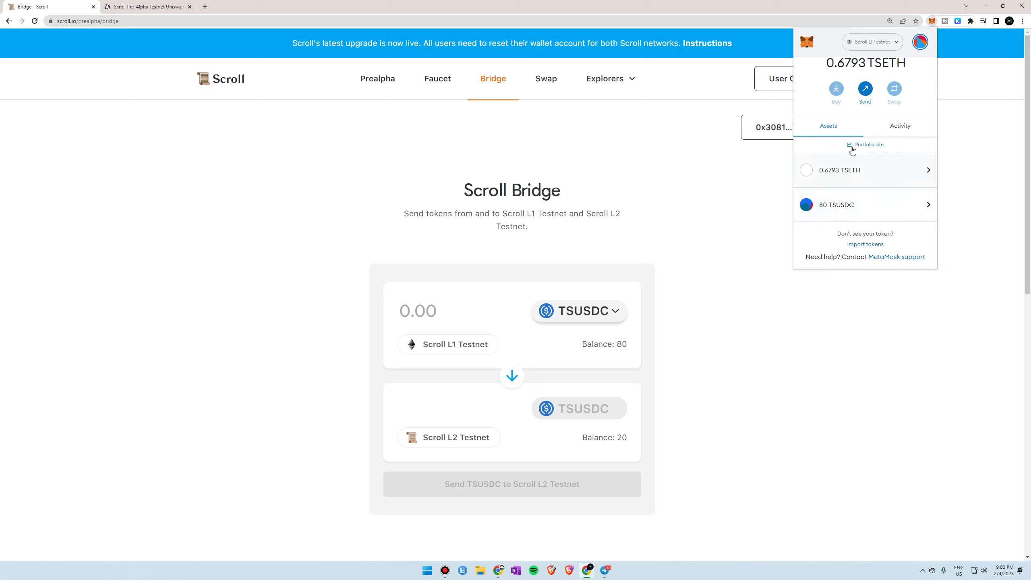
left_click(888, 42)
left_click(857, 123)
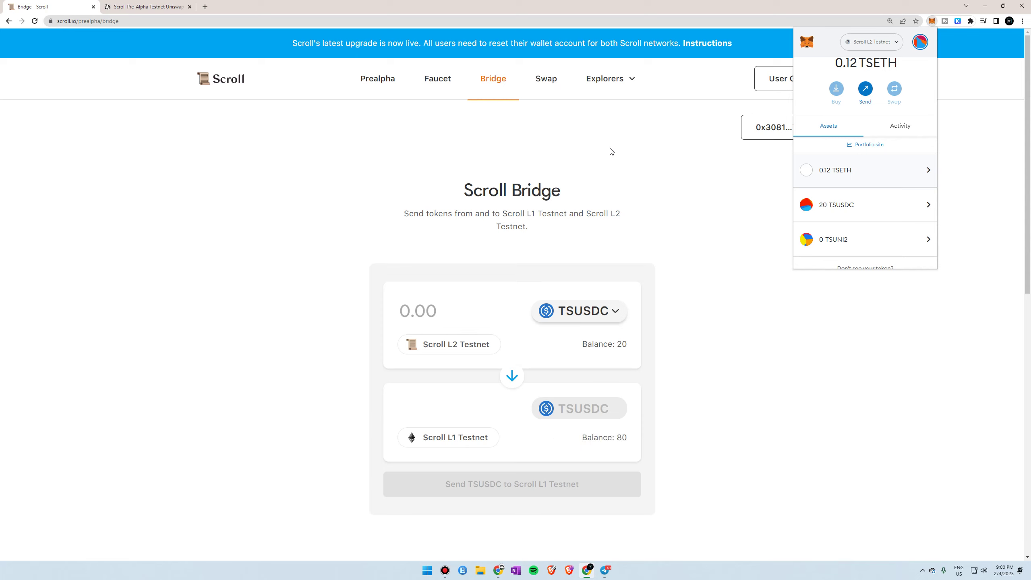
scroll(897, 137, "up", 2)
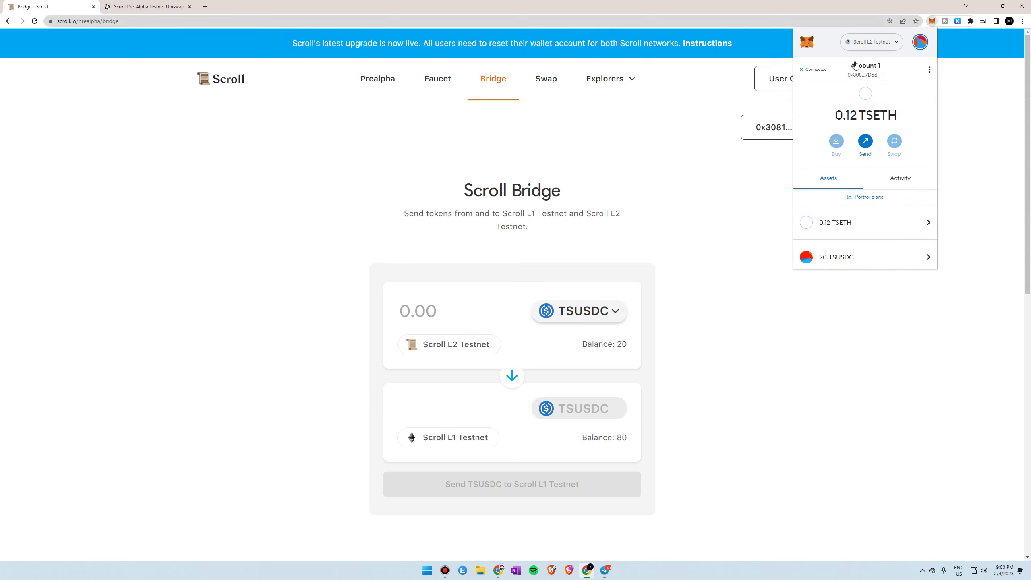
scroll(815, 80, "down", 2)
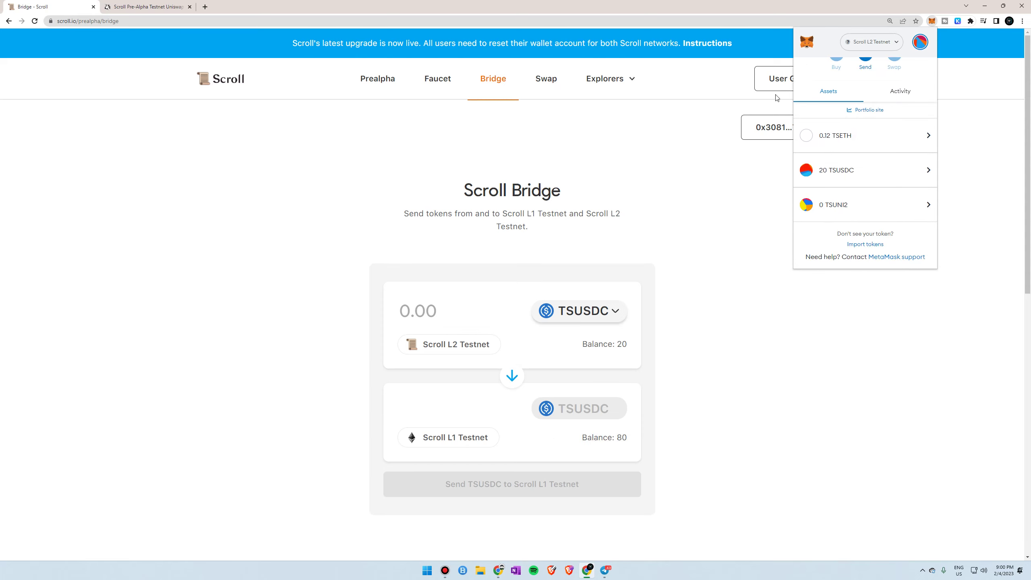
left_click(612, 123)
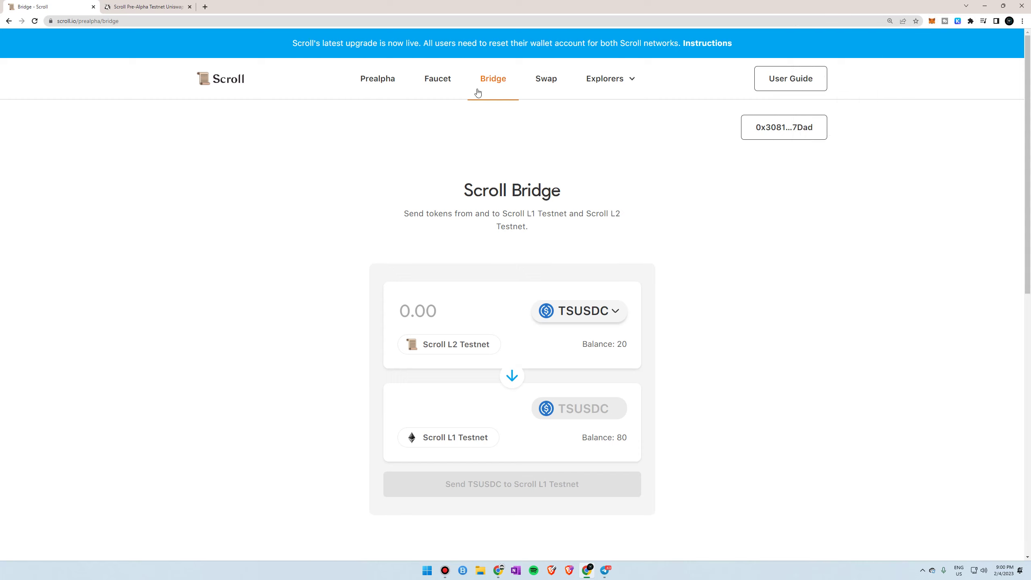
Set up a swap of 5 TSUSDC to TSETH on the Scroll Swap page
left_click(541, 85)
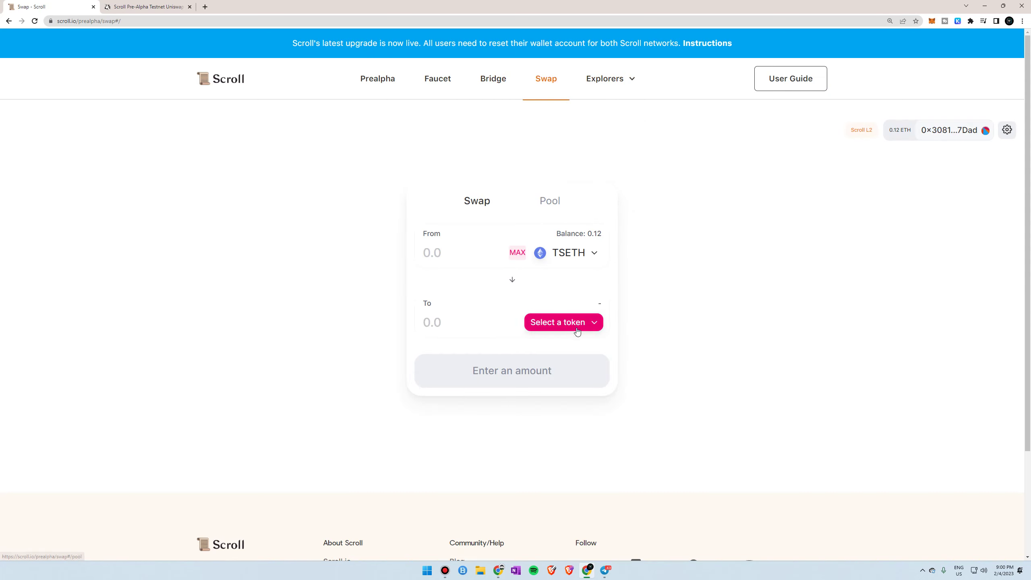
left_click(584, 259)
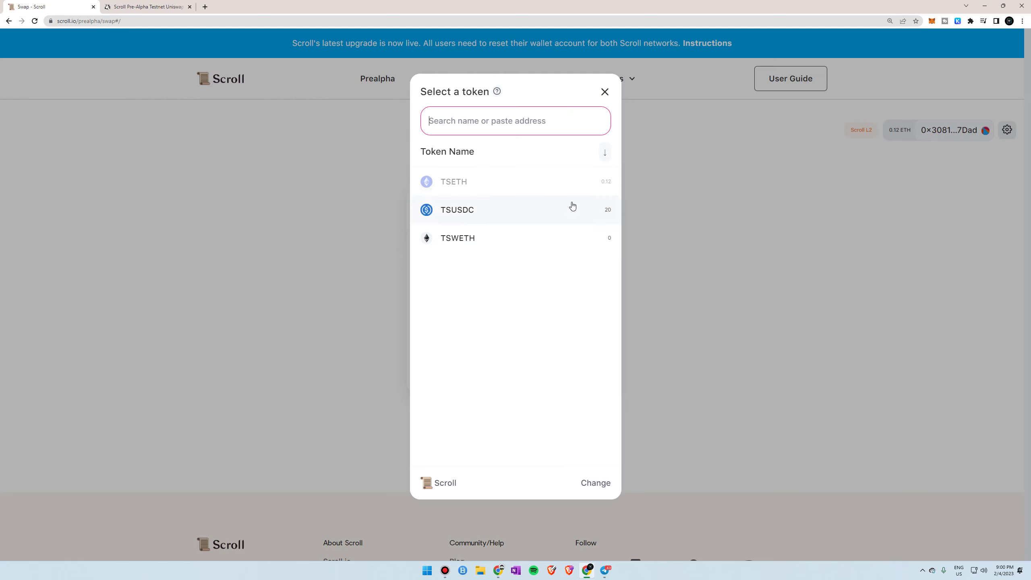
left_click(556, 213)
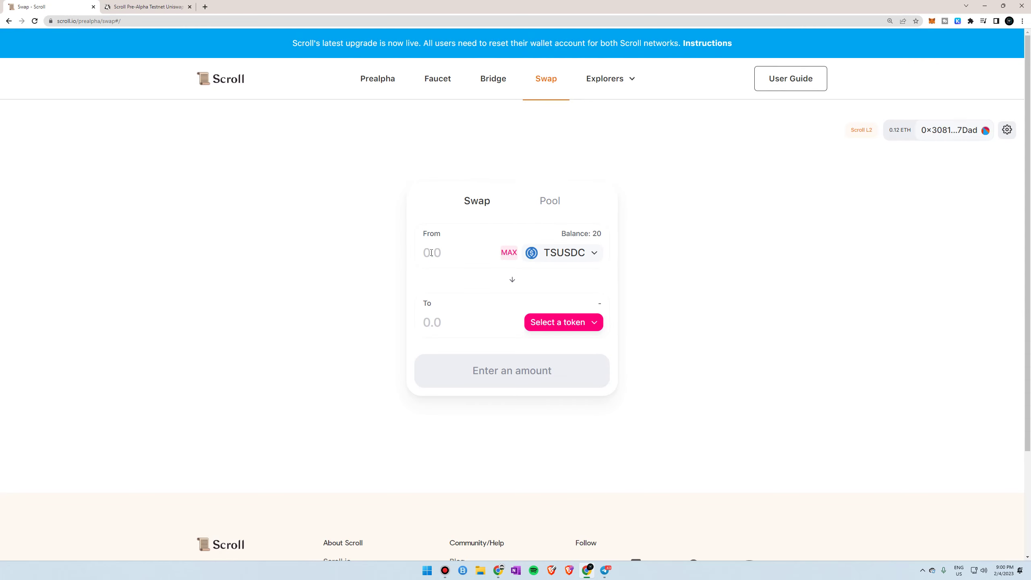
left_click(573, 325)
left_click(506, 183)
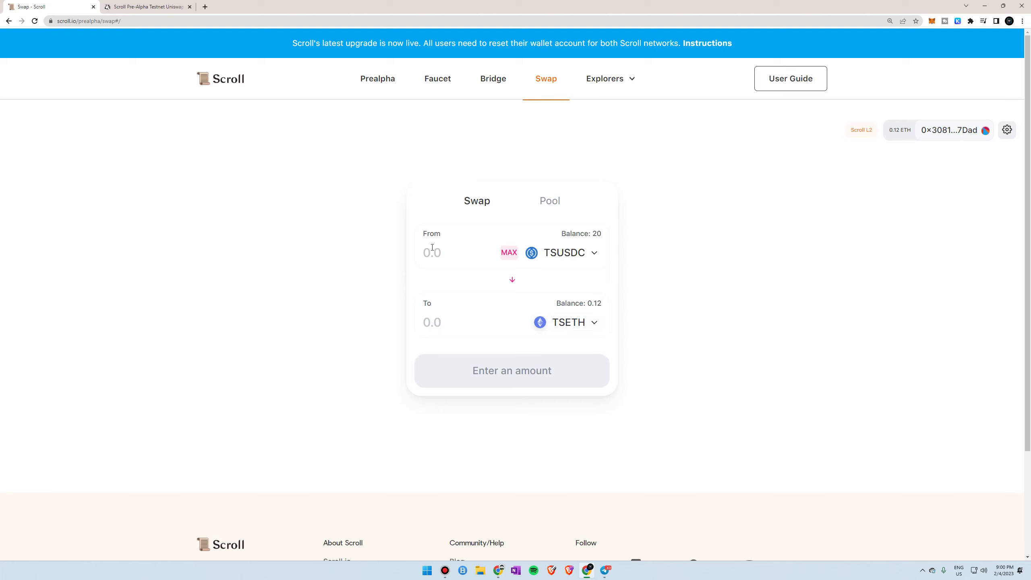
type("5")
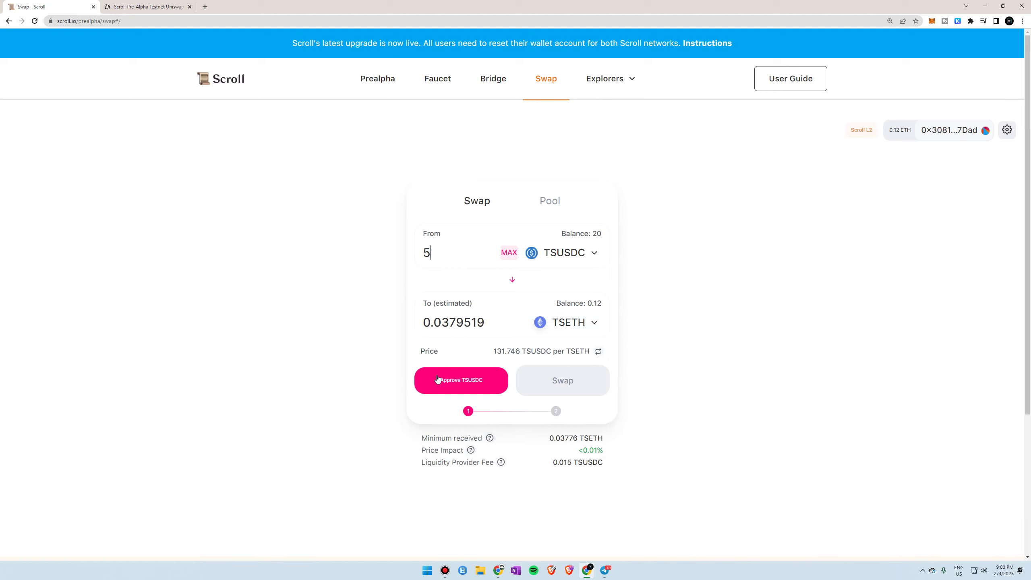
Approve TSUSDC spending for the 5 TSUSDC swap and confirm the permission in MetaMask
left_click(458, 387)
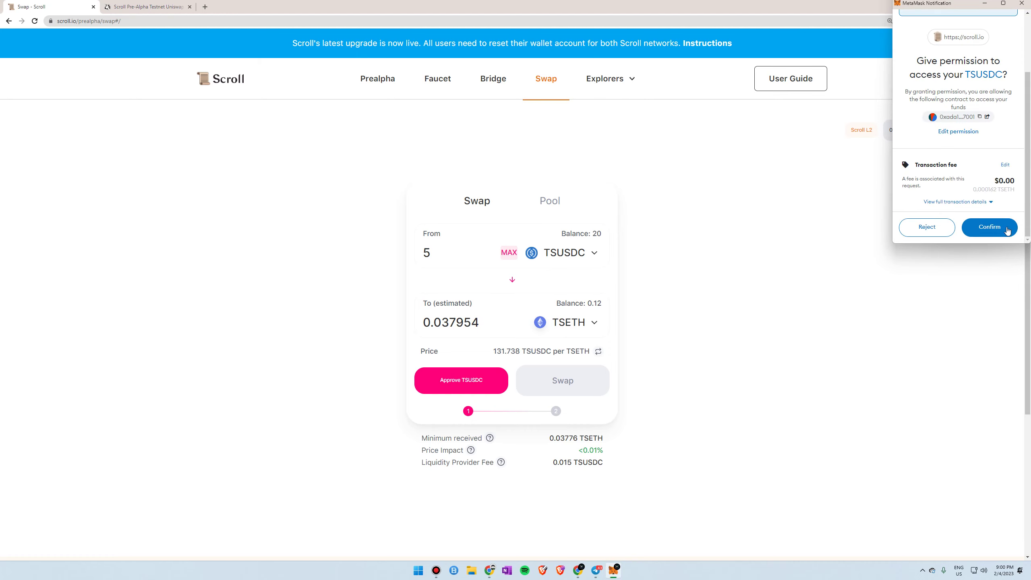
left_click(1008, 230)
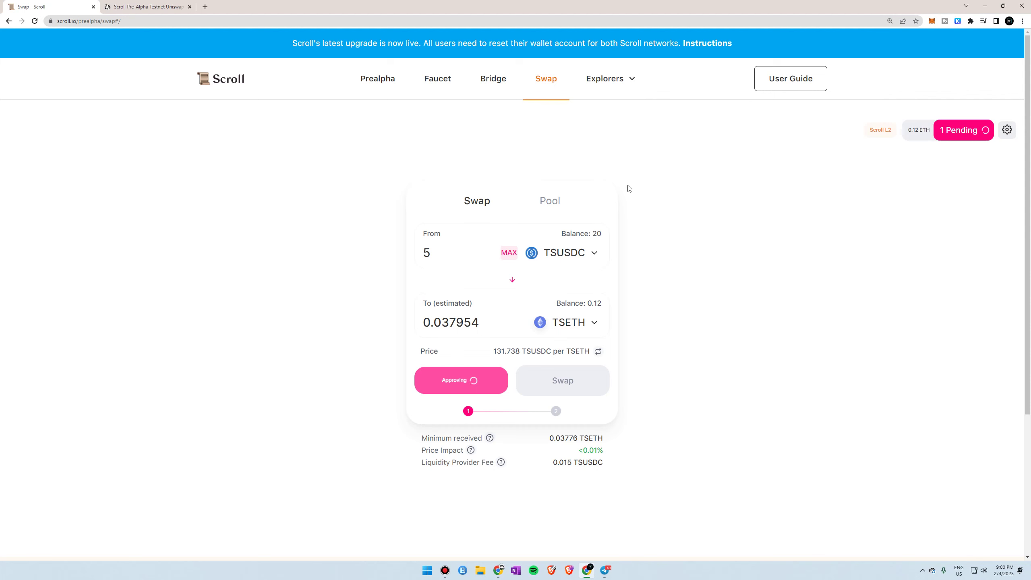
key("ctrl+minus")
key("ctrl+plus")
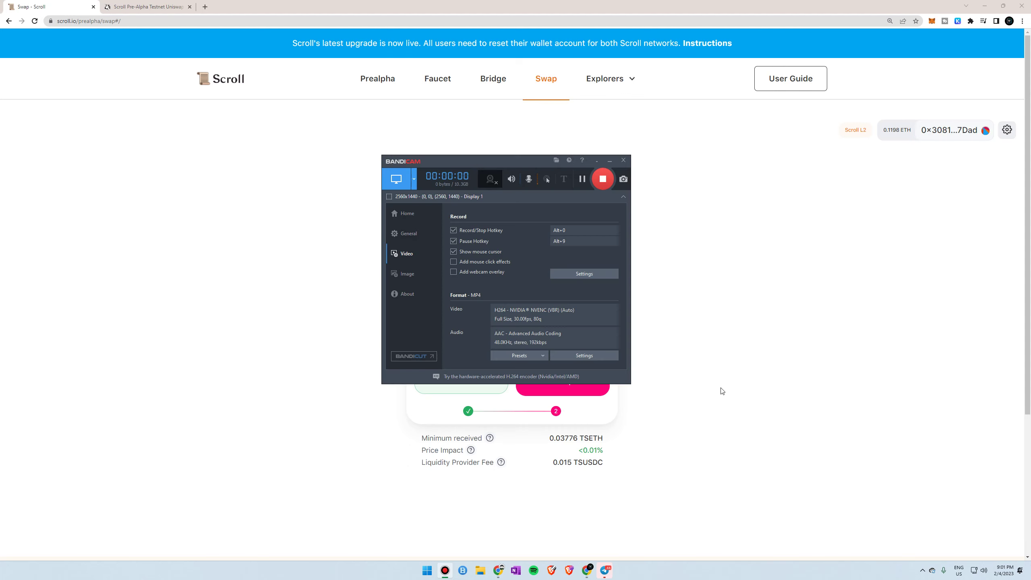
Submit the swap of 5 TSUSDC to TSETH and confirm the transaction in MetaMask
left_click(524, 379)
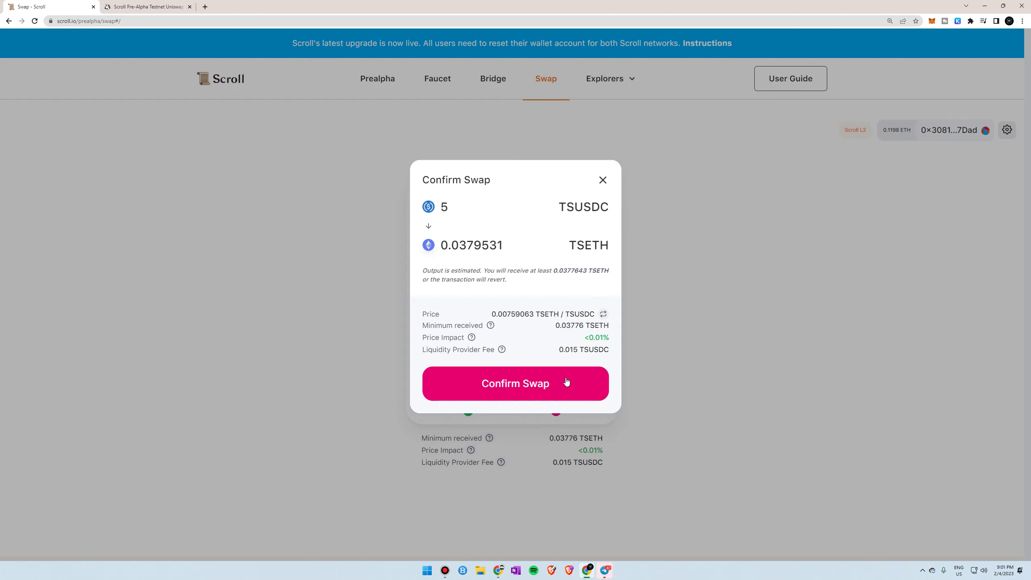
left_click(510, 380)
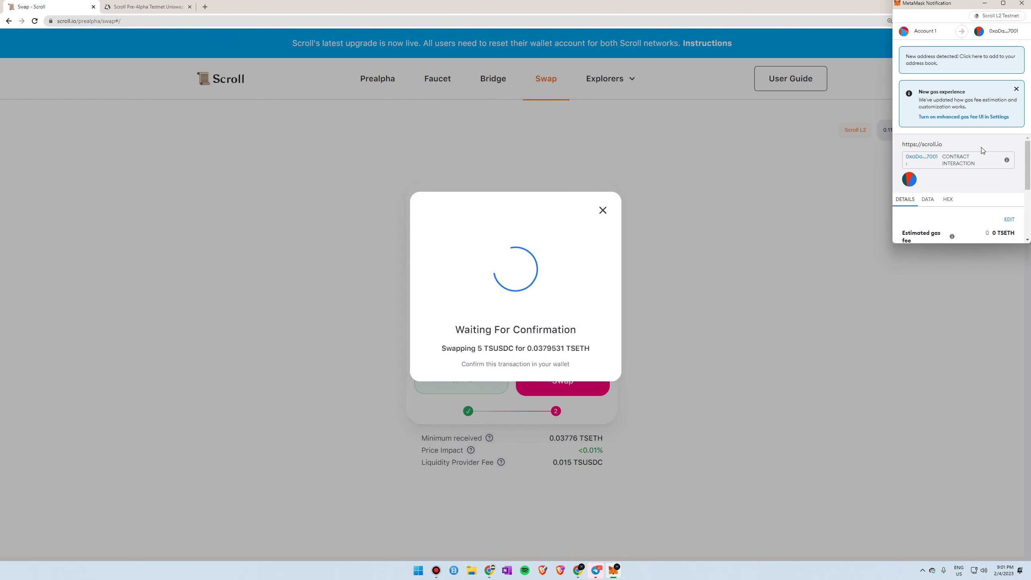
scroll(991, 191, "down", 3)
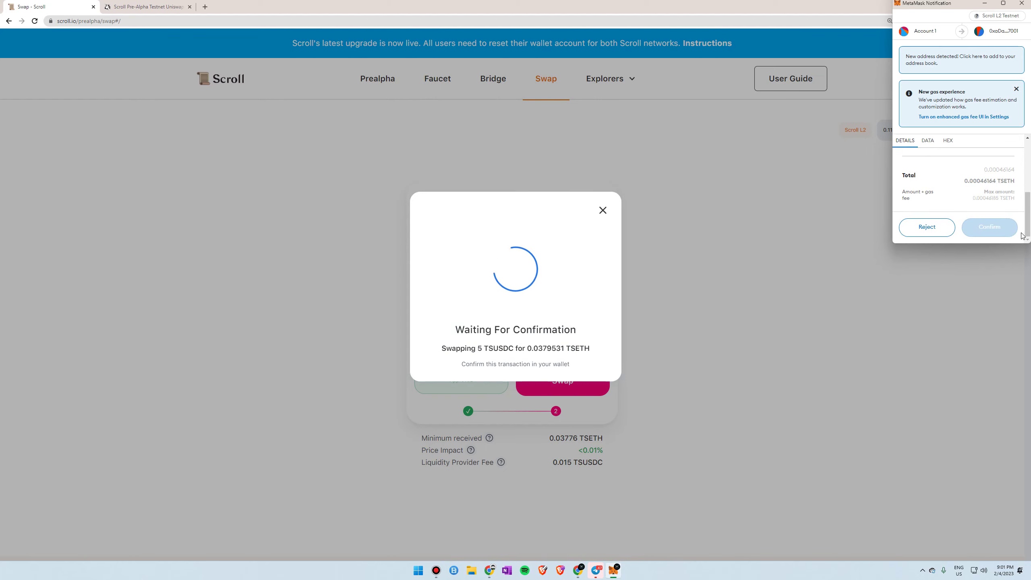
left_click(989, 227)
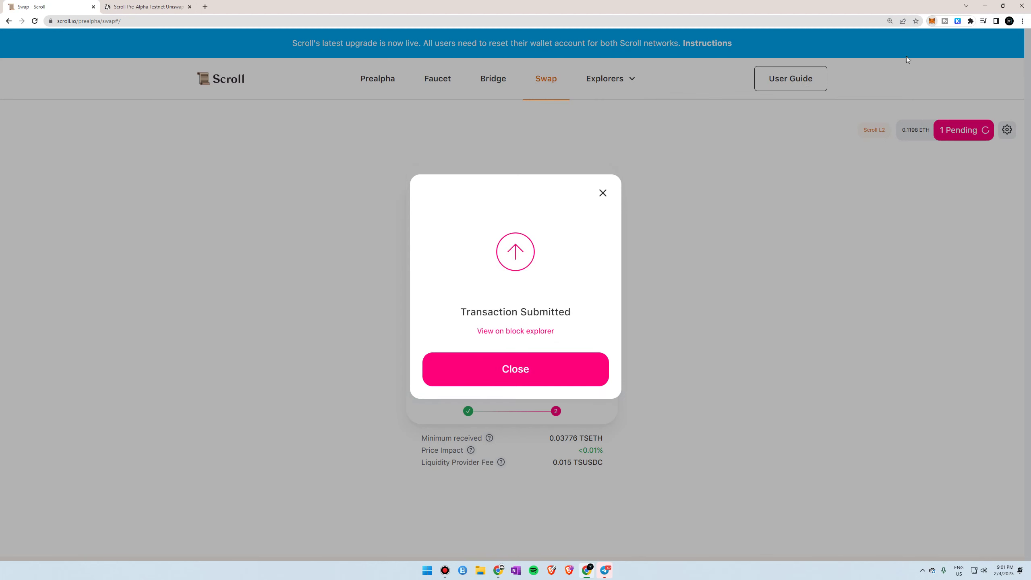
Check the token balances in MetaMask, view the swap transaction on the block explorer, and dismiss the submission notice
key("alt+shift+m")
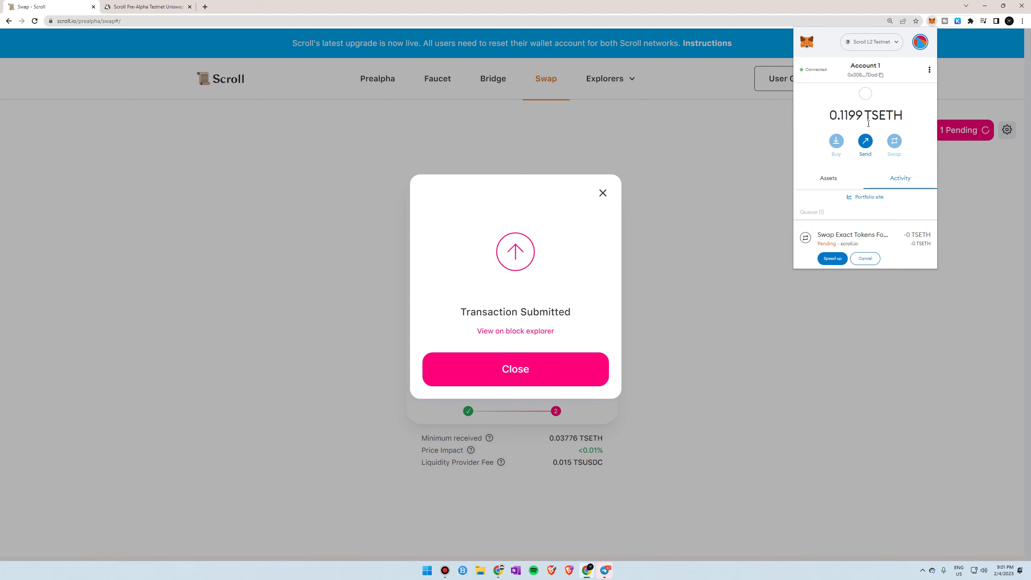
left_click(824, 179)
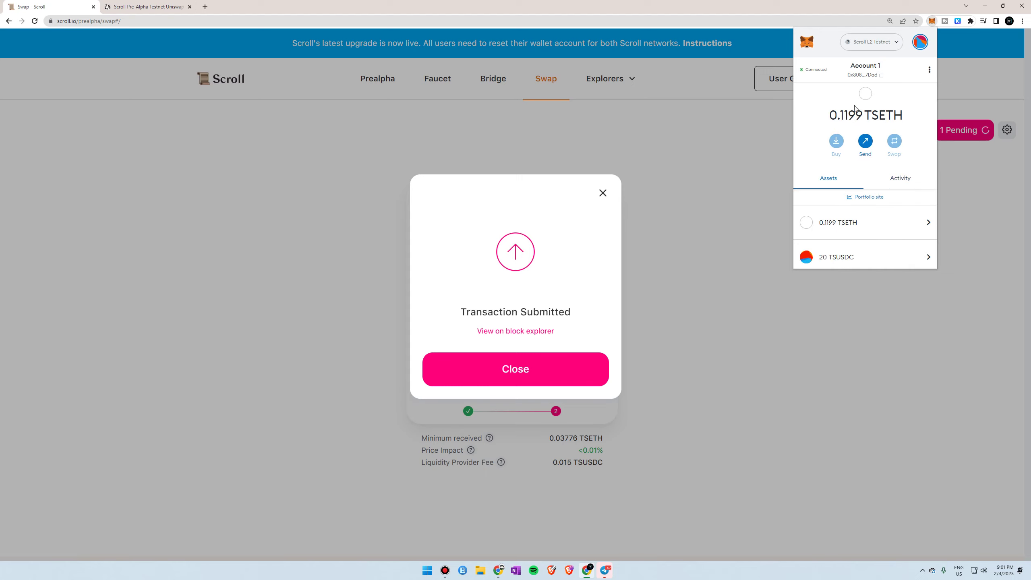
scroll(836, 175, "down", 3)
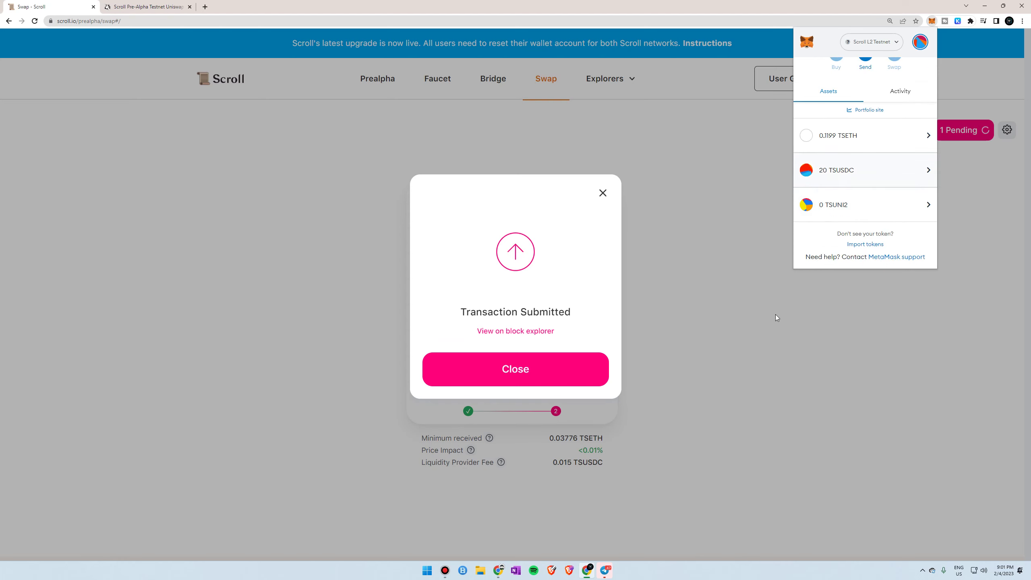
left_click(536, 332)
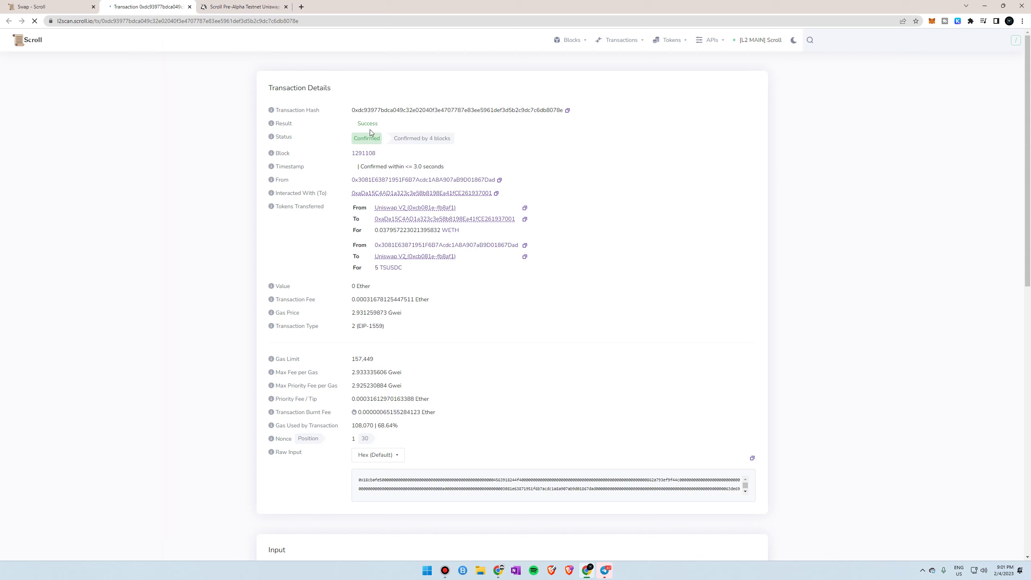
left_click(84, 5)
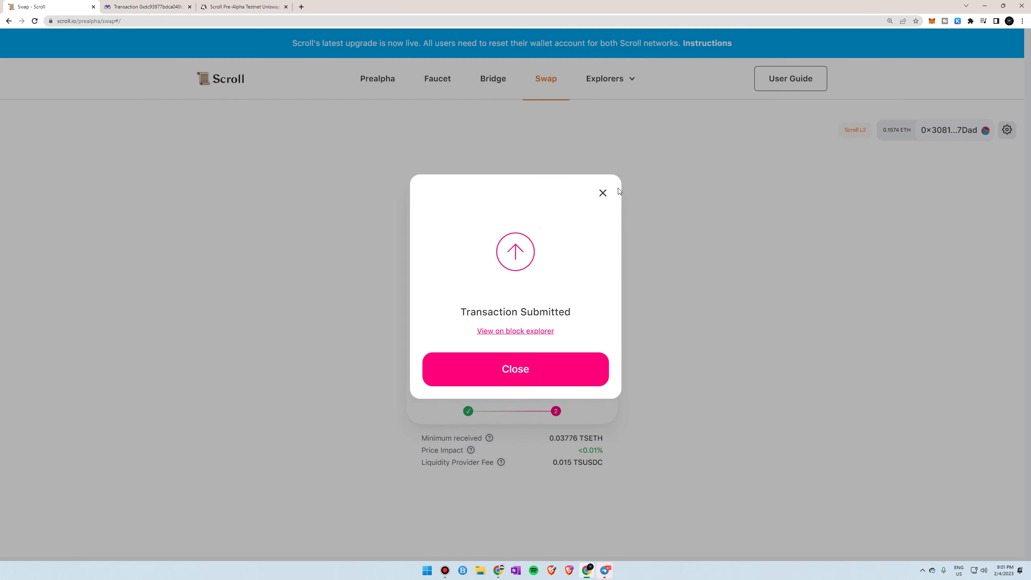
left_click(603, 193)
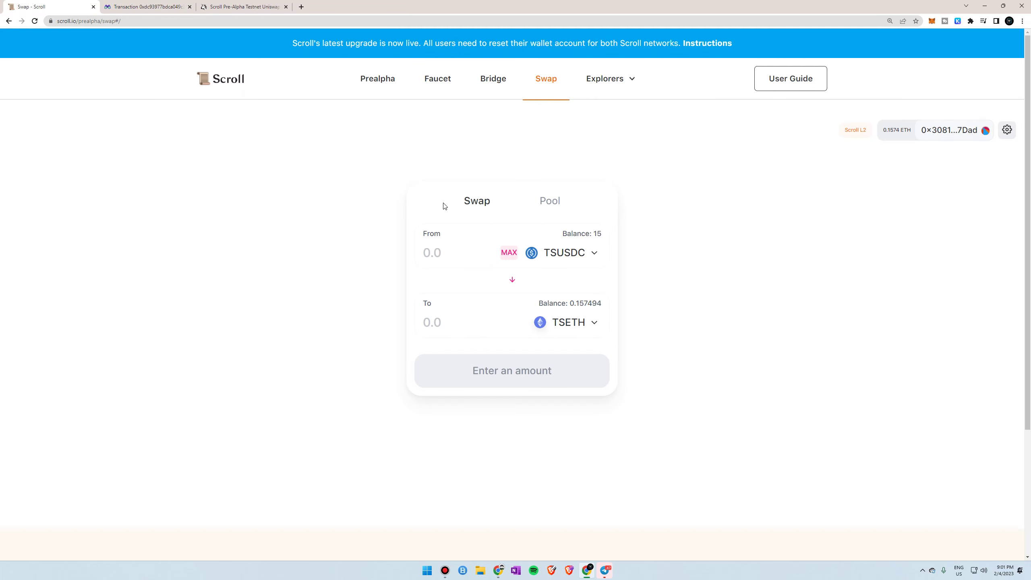
Switch to the Scroll Pre-Alpha Uniswap page and connect Account 1 from MetaMask
left_click(243, 6)
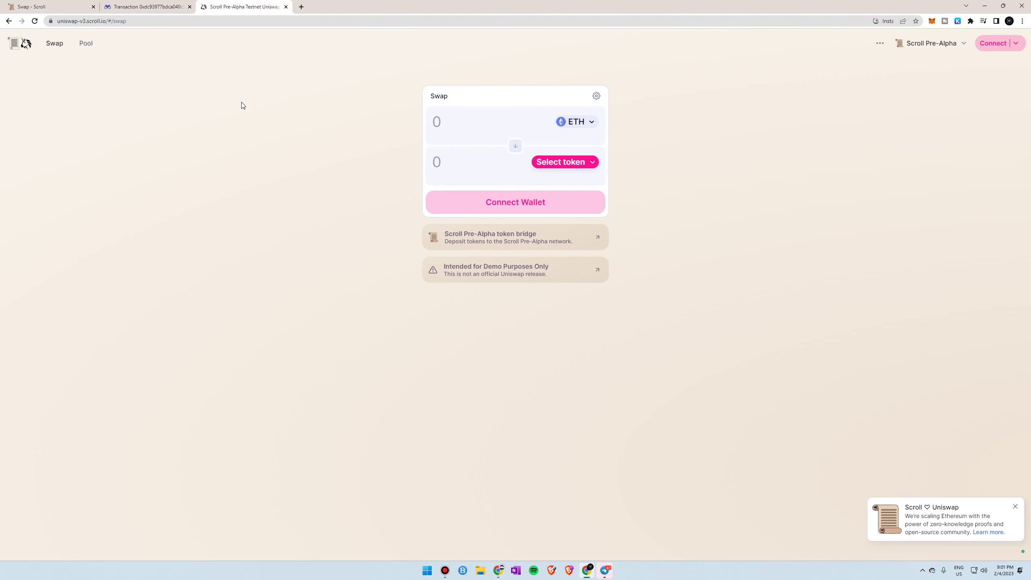
key("ctrl+plus")
key("ctrl+plus")
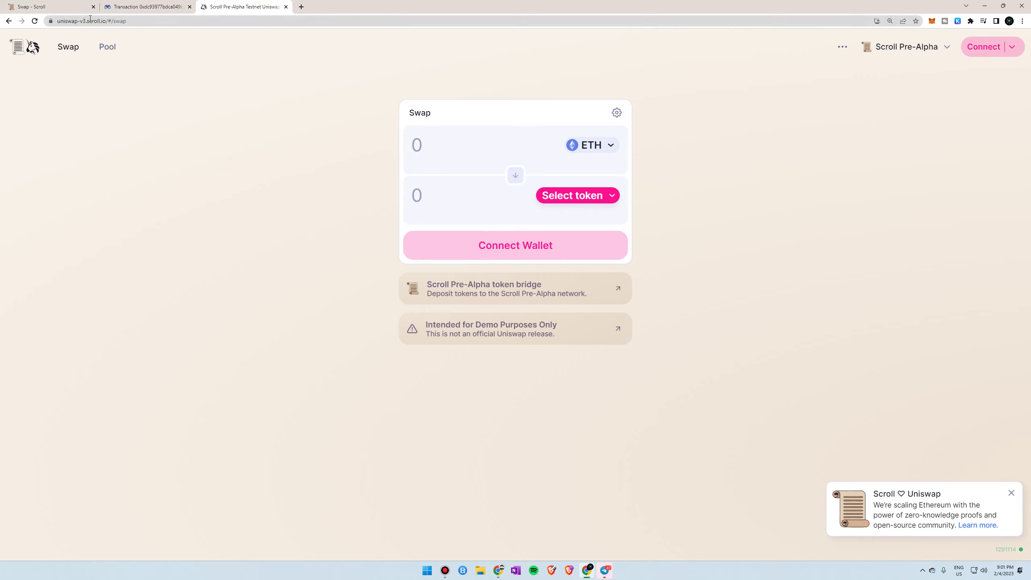
left_click(970, 48)
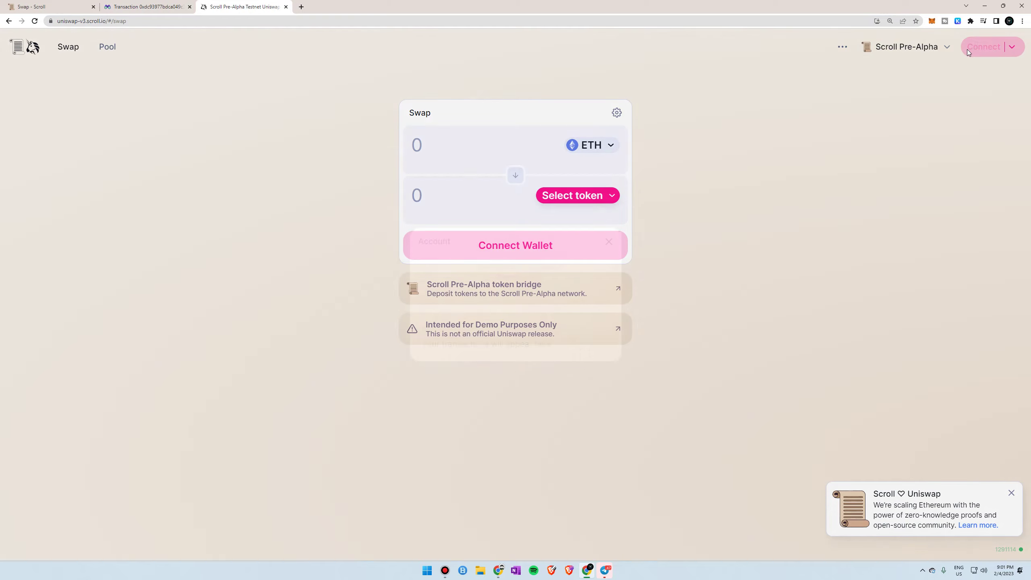
left_click(492, 250)
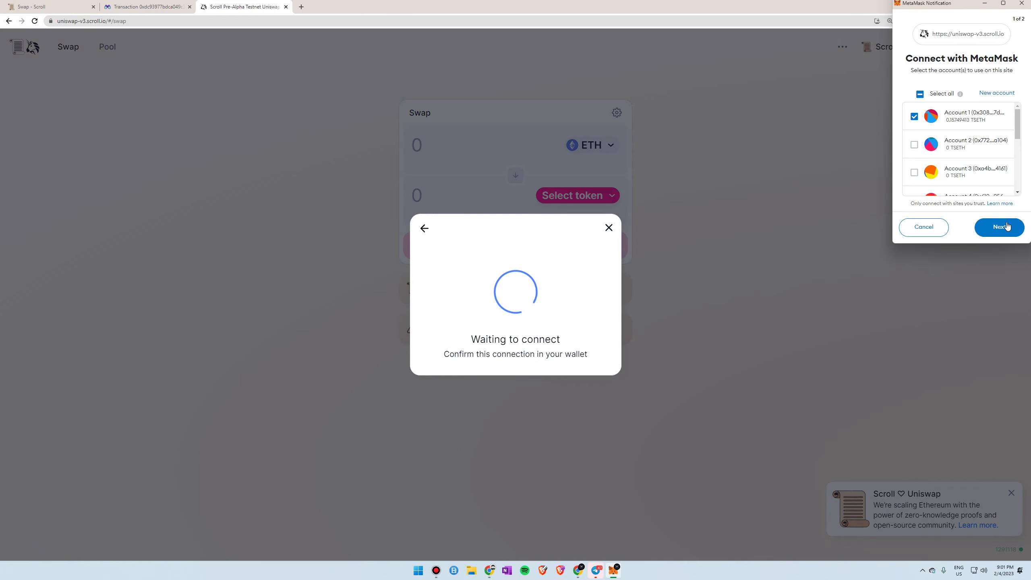
left_click(1000, 228)
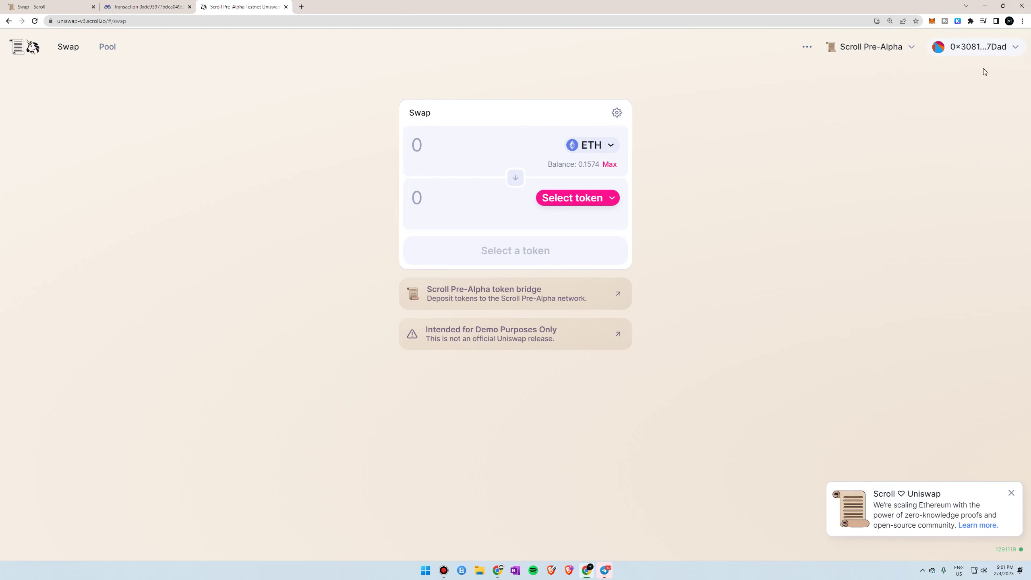
Wrap 0.05 ETH into WETH on the Uniswap page, accepting the token warning and confirming the transaction in MetaMask
left_click(598, 198)
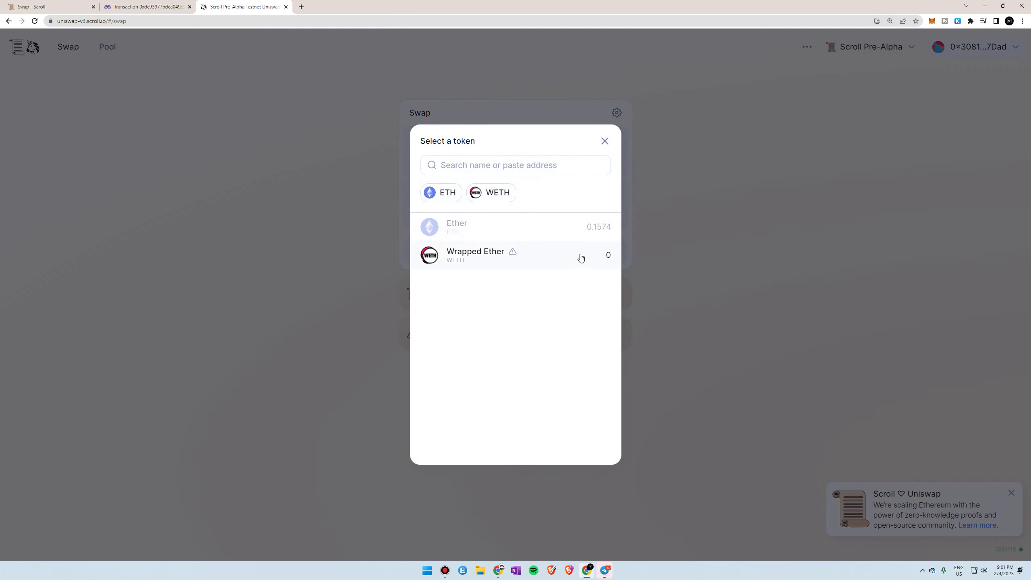
left_click(514, 258)
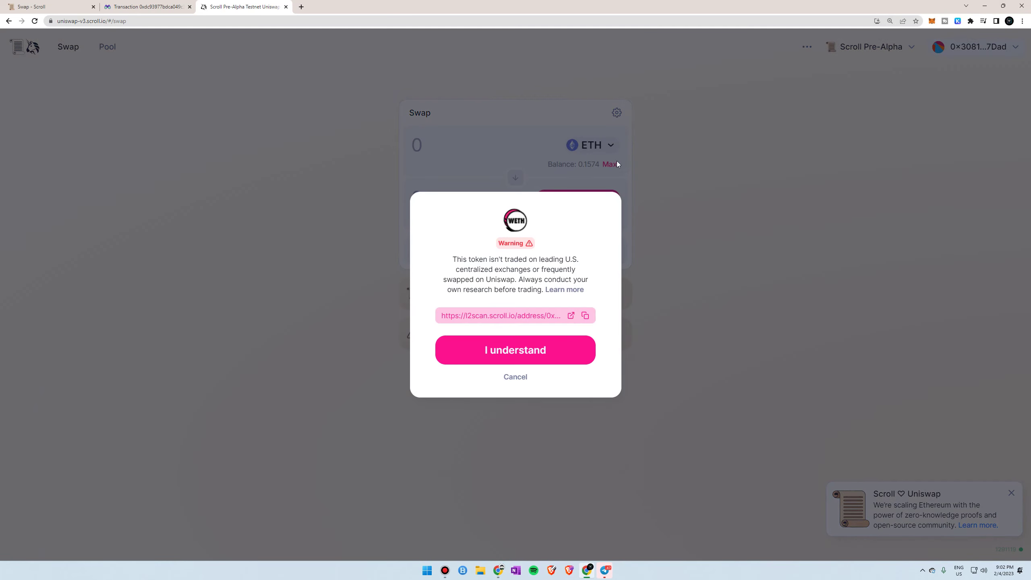
left_click(536, 354)
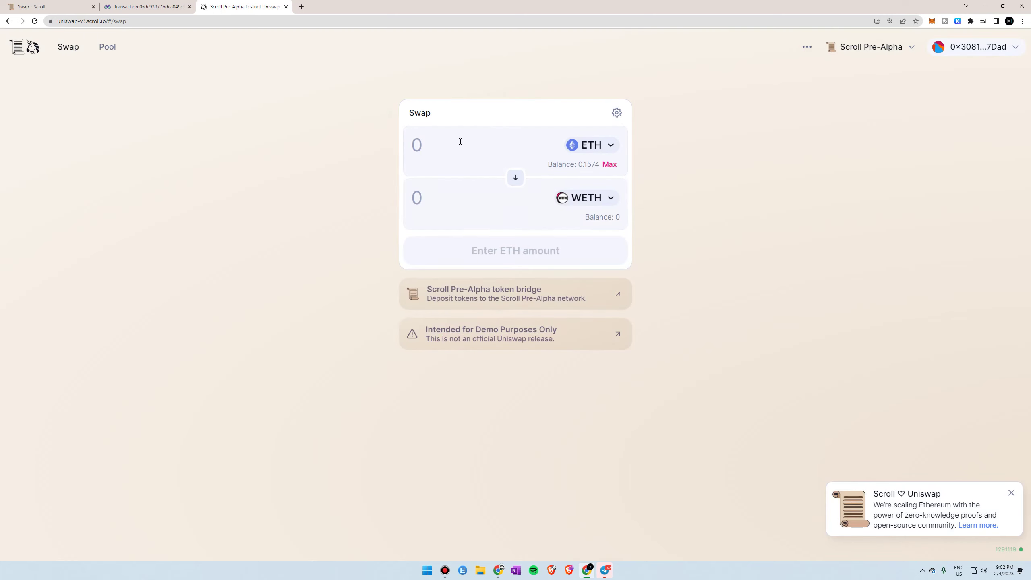
left_click(460, 141)
type("0.05")
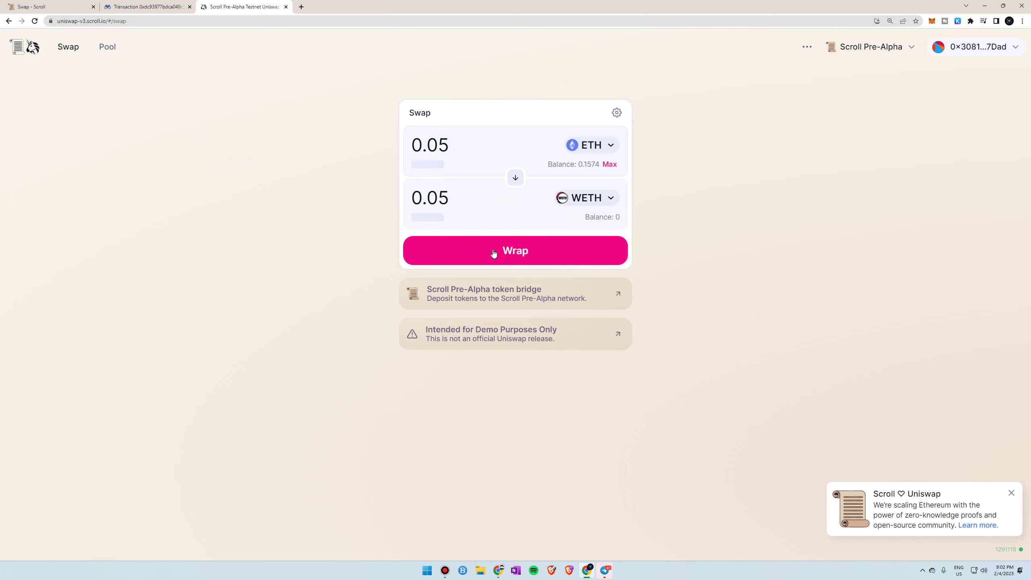
left_click(523, 255)
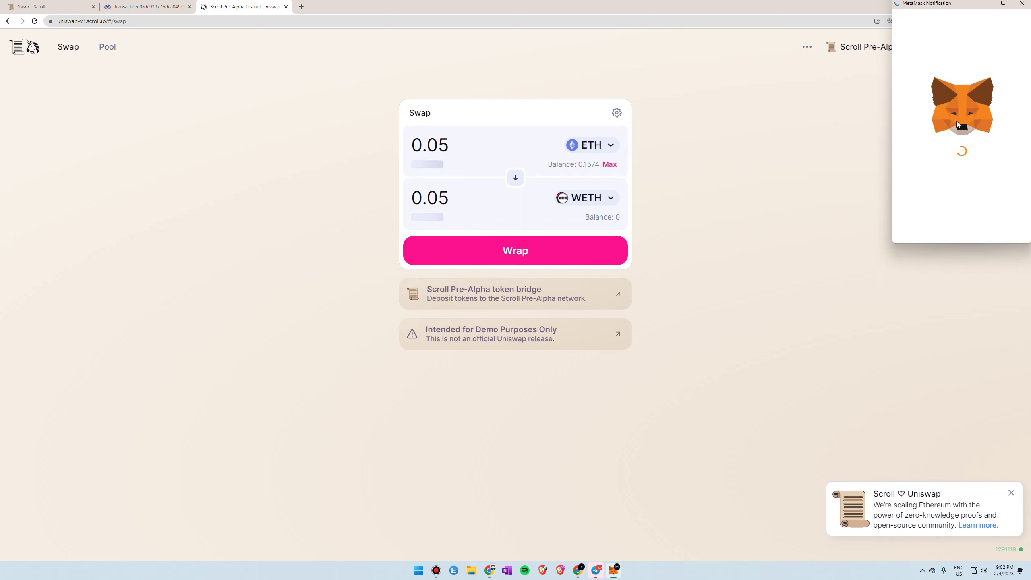
scroll(975, 183, "down", 5)
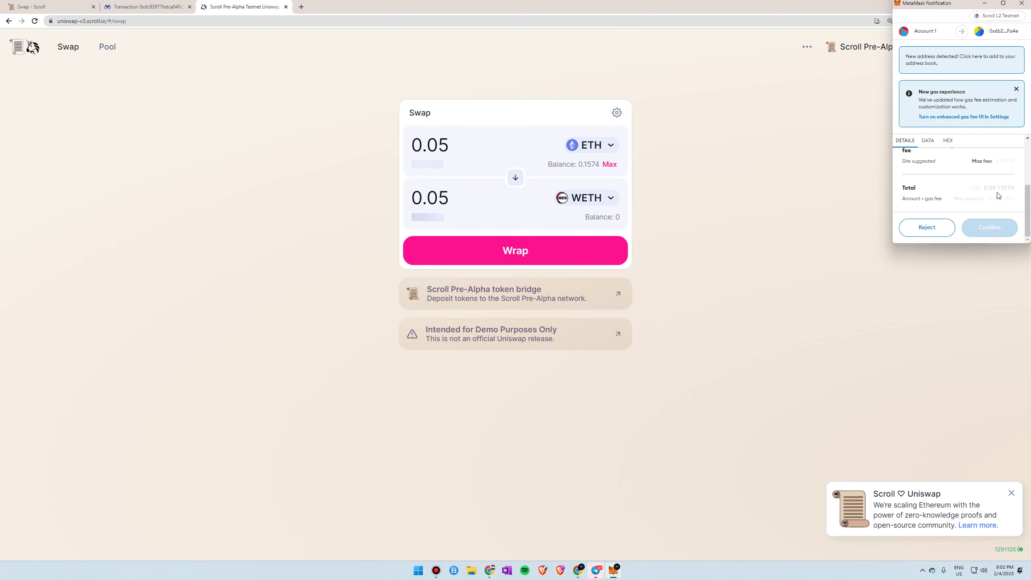
left_click(991, 228)
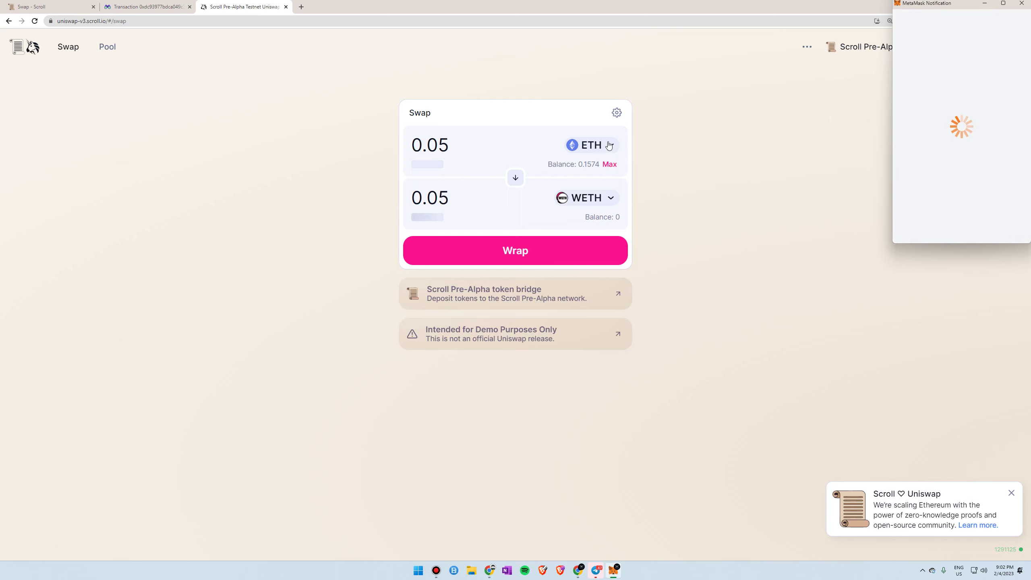
Compare the tokens offered for swapping on the Uniswap page with those on the Scroll Swap page
left_click(609, 146)
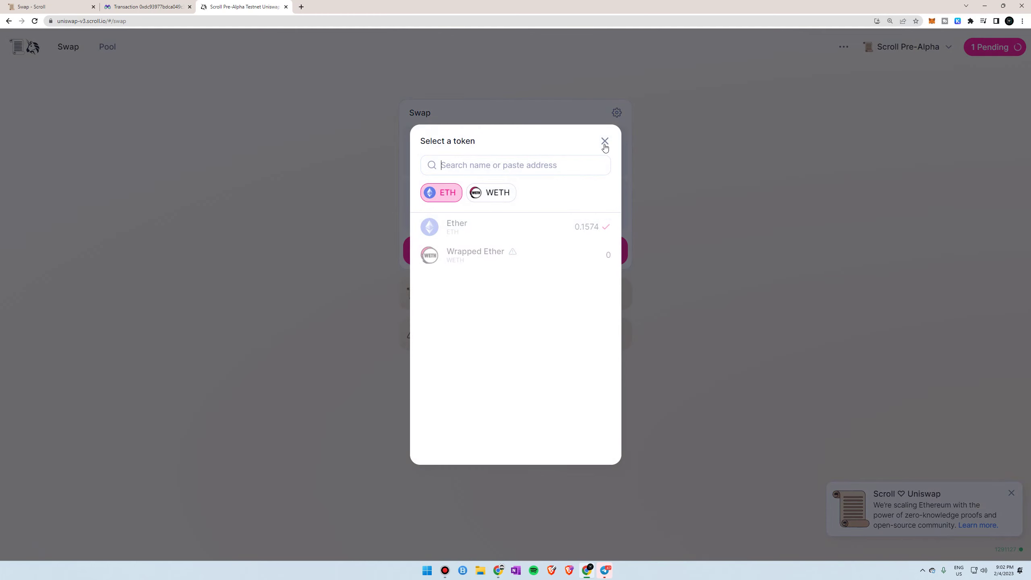
left_click(605, 143)
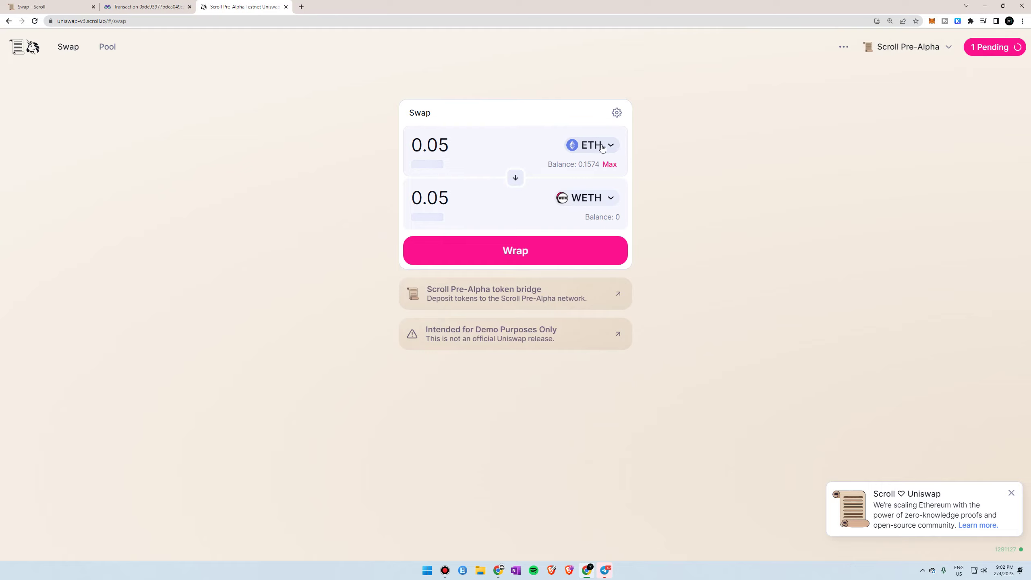
left_click(603, 147)
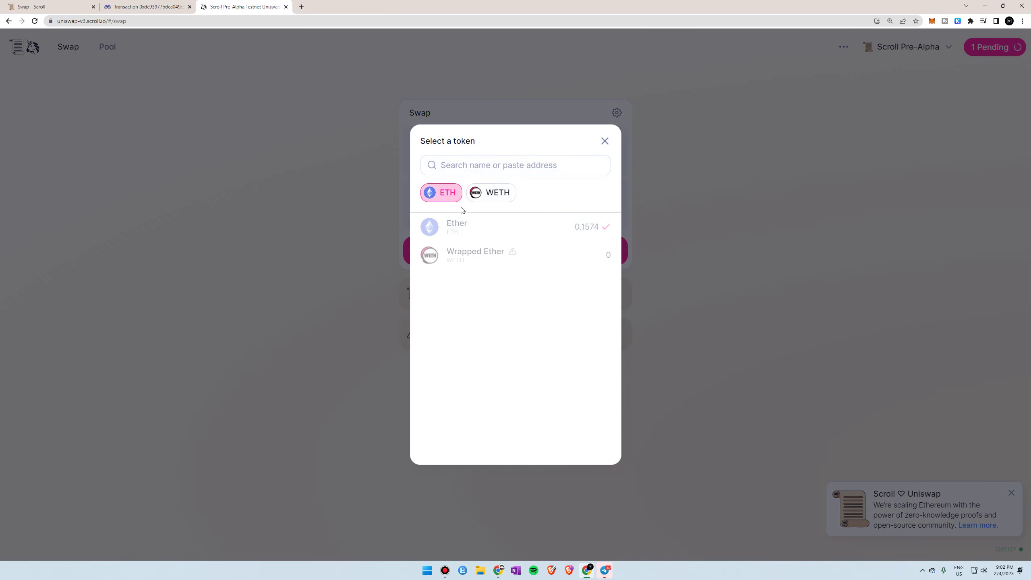
left_click(611, 144)
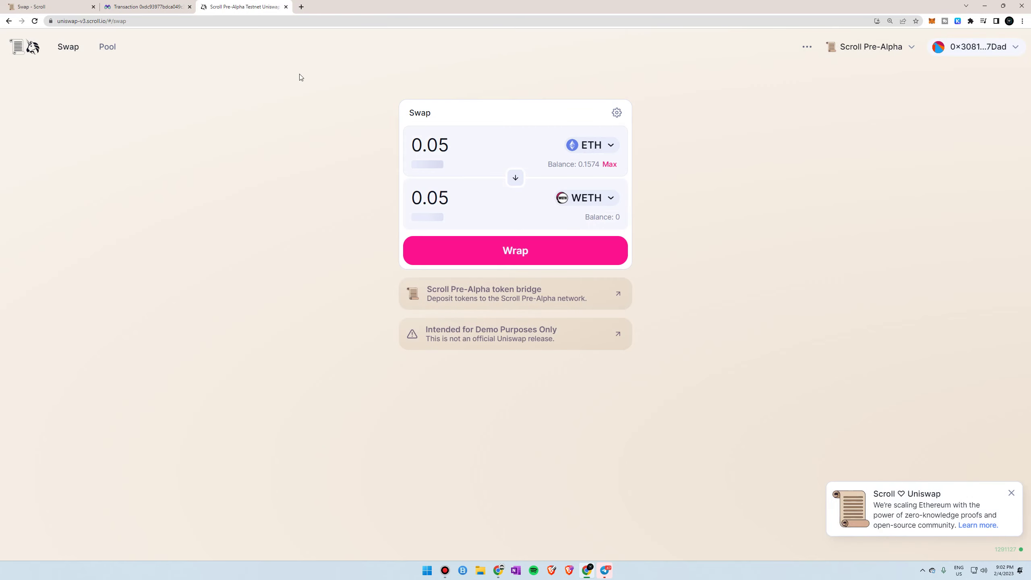
left_click(81, 7)
left_click(544, 259)
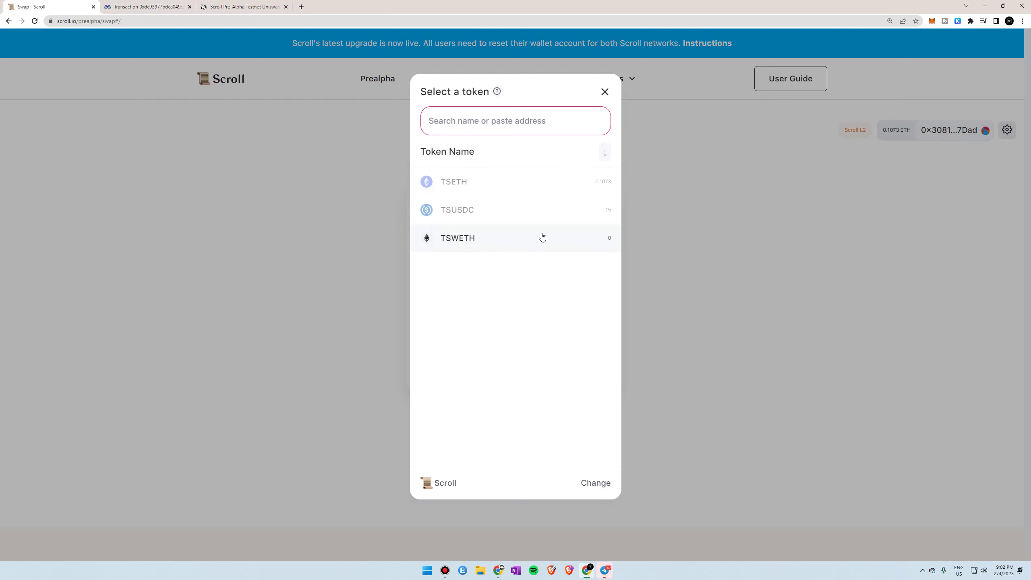
left_click(605, 91)
key("ctrl+shift+Tab")
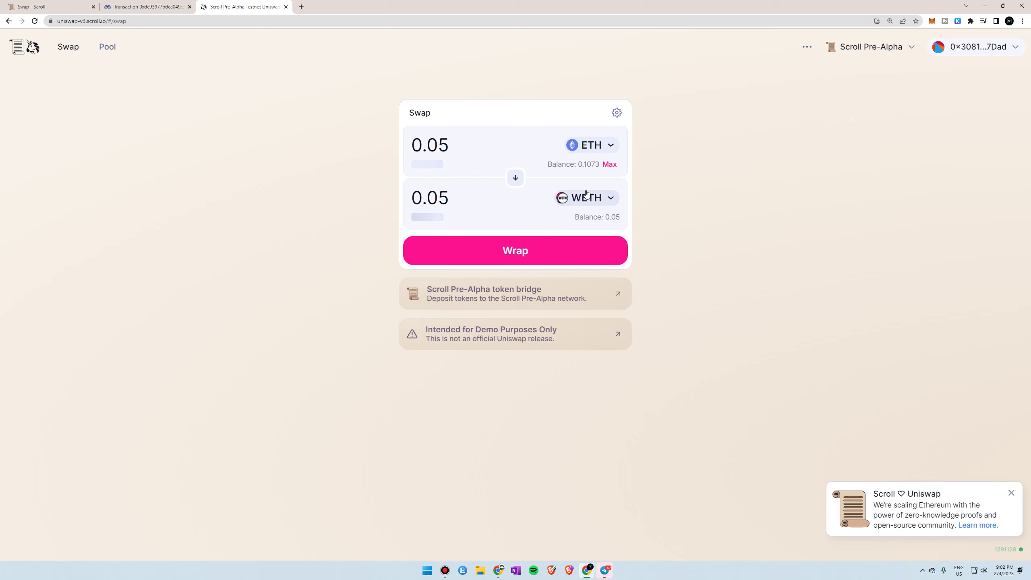
left_click(447, 571)
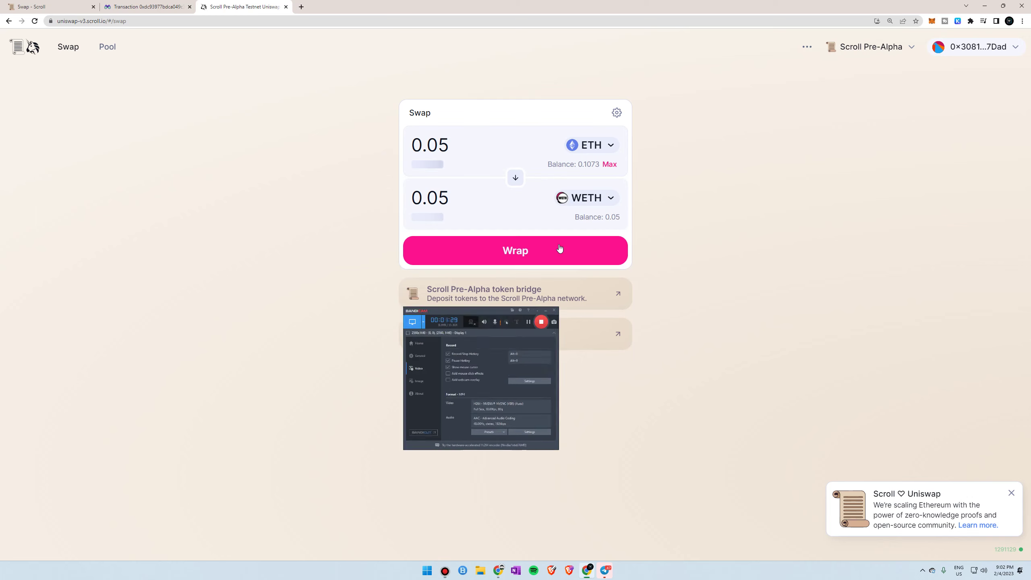
left_click(62, 4)
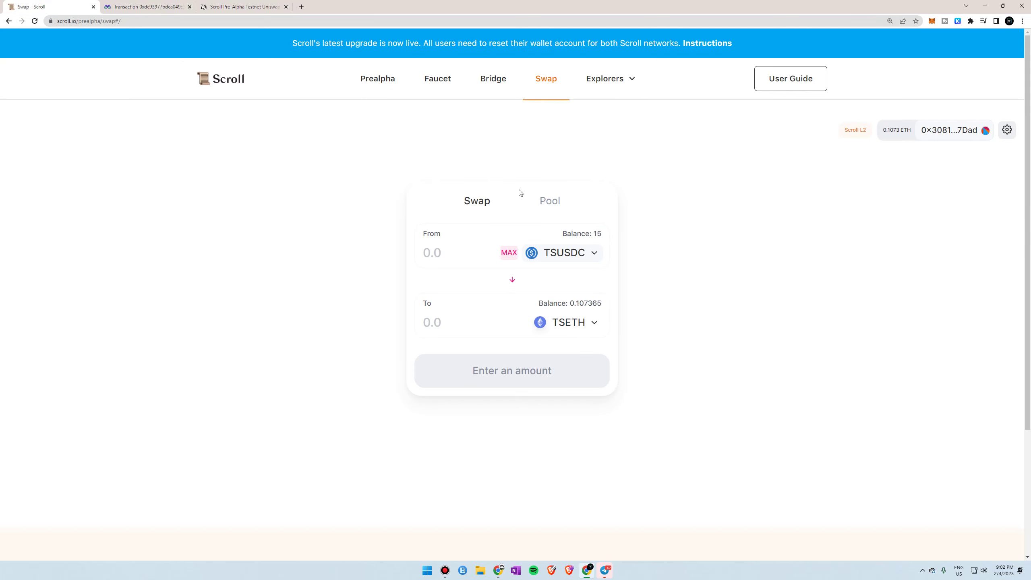
scroll(544, 215, "down", 3)
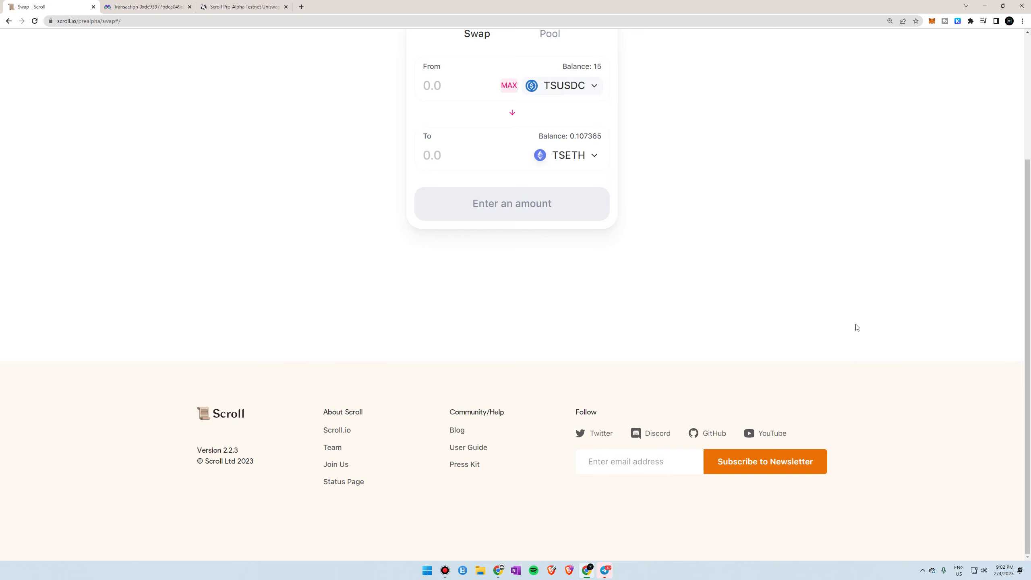
scroll(517, 357, "up", 4)
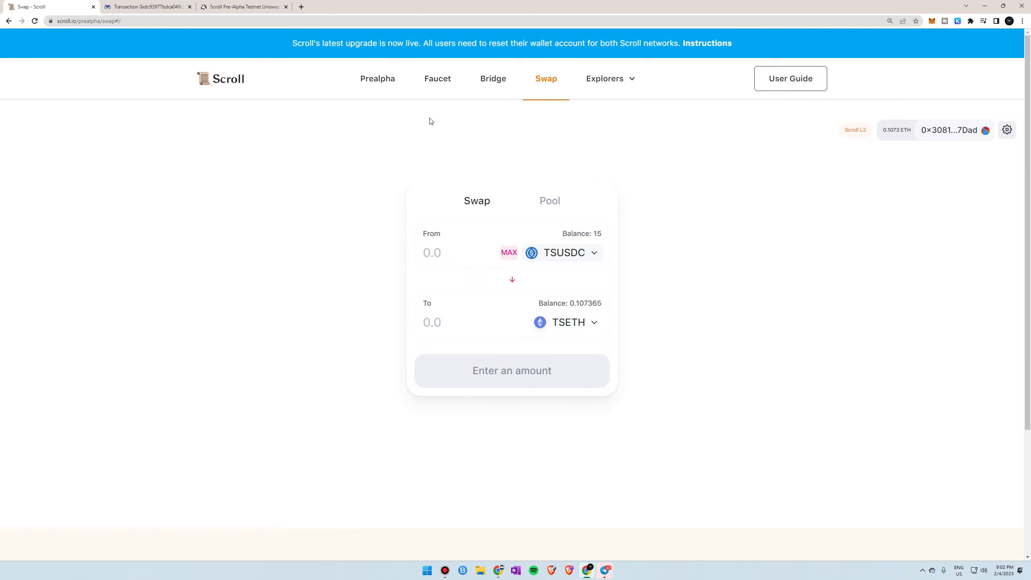
left_click(244, 7)
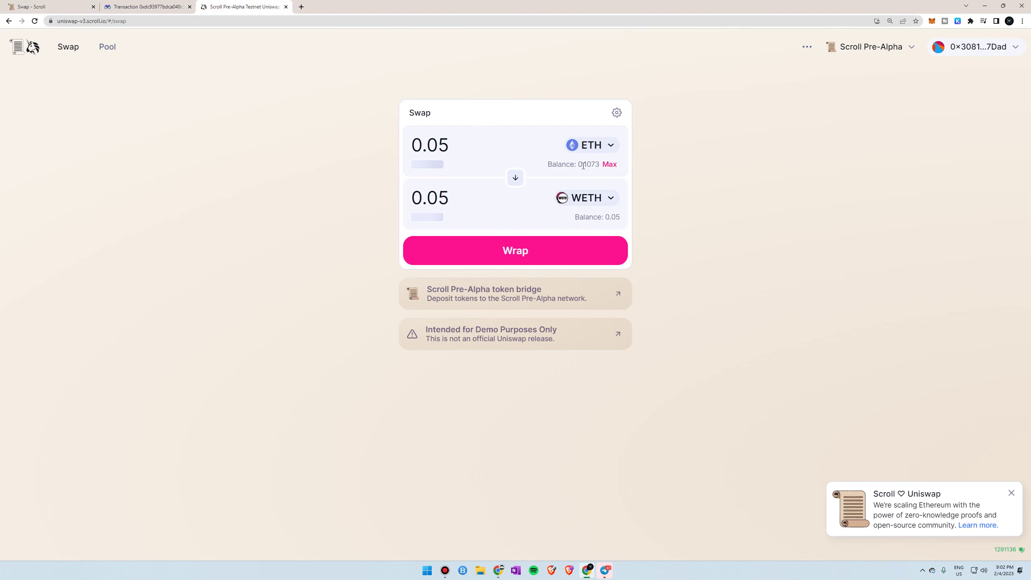